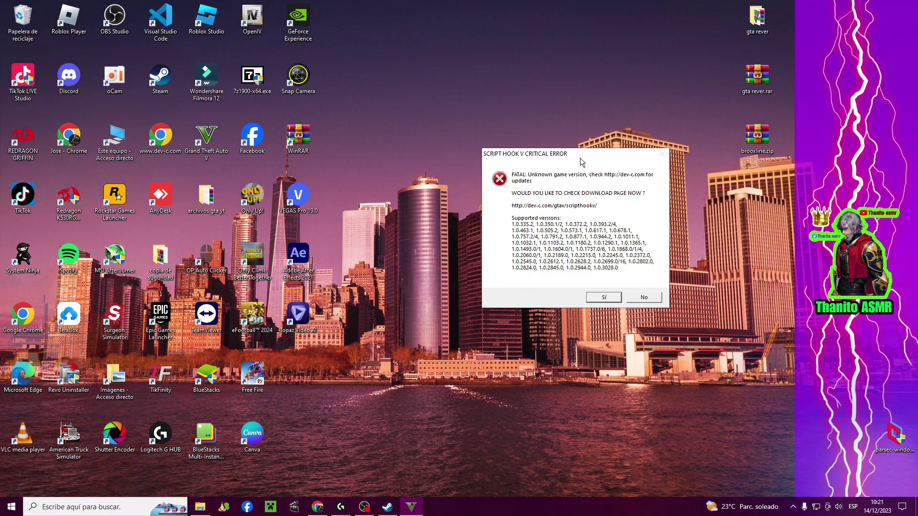
mouse_move(768, 130)
mouse_down()
mouse_move(638, 66)
mouse_move(696, 86)
mouse_move(760, 129)
mouse_up()
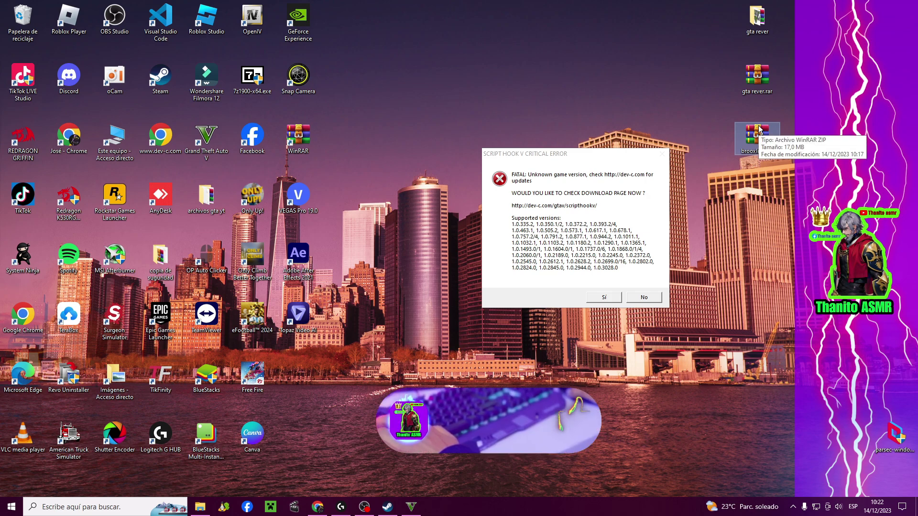
click(576, 164)
drag(576, 164, 524, 110)
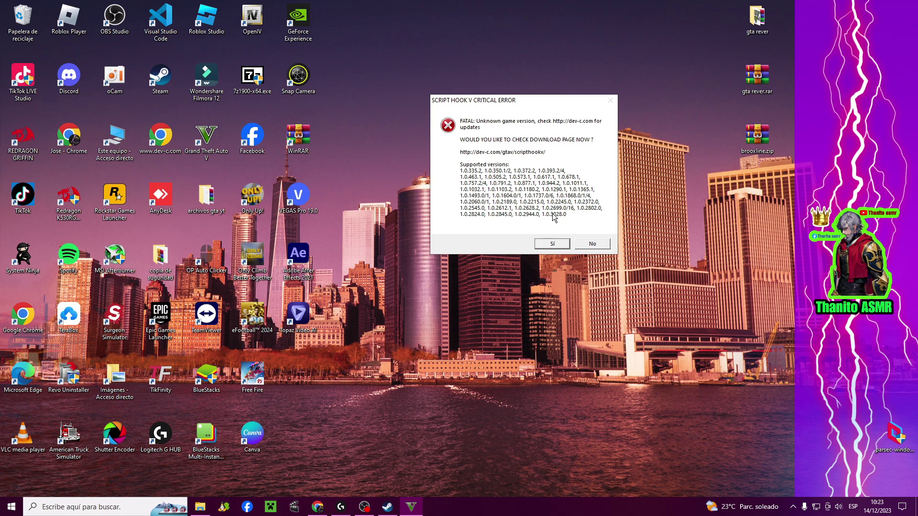
drag(514, 102, 545, 141)
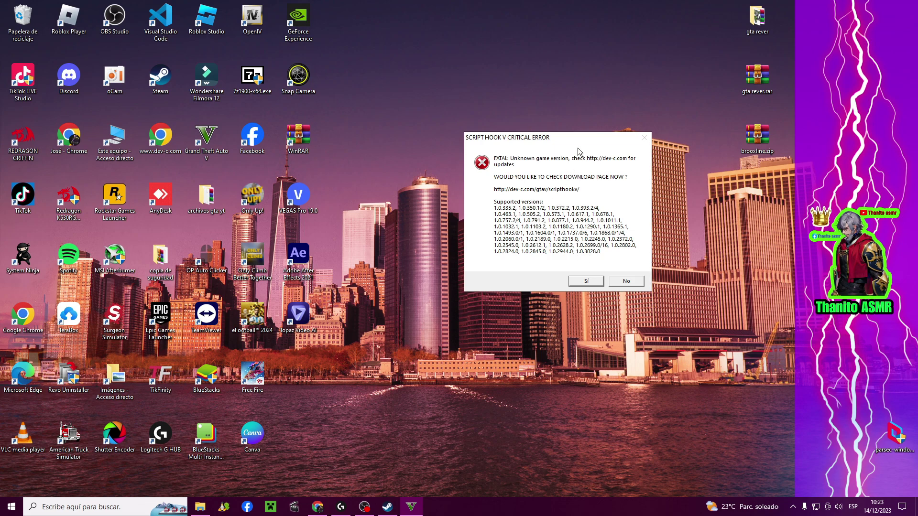
drag(576, 144, 510, 115)
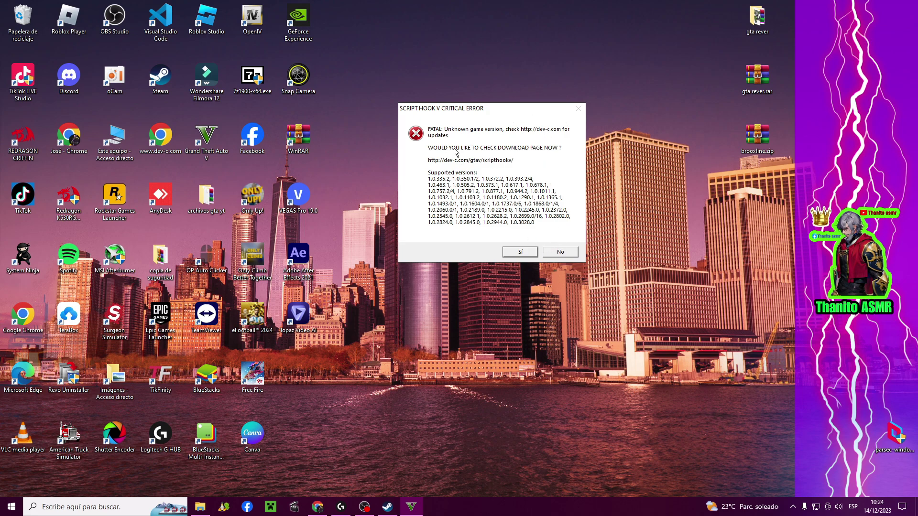
drag(495, 111, 528, 125)
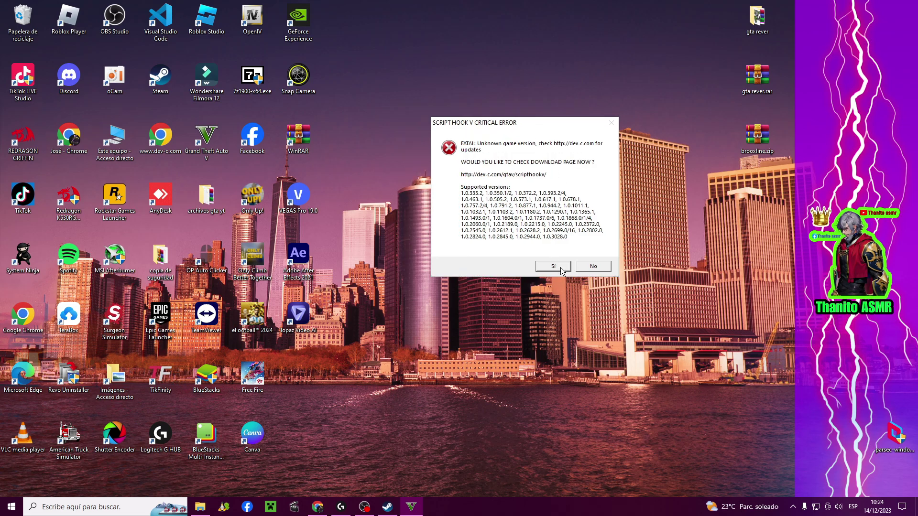
Dismiss the Script Hook V critical error without visiting the download page, and refresh the desktop
click(602, 269)
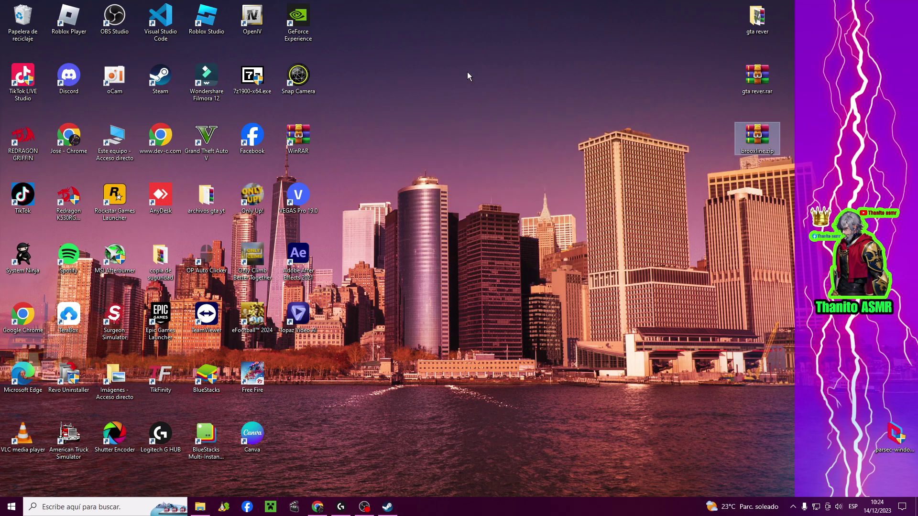
right_click(485, 42)
click(520, 77)
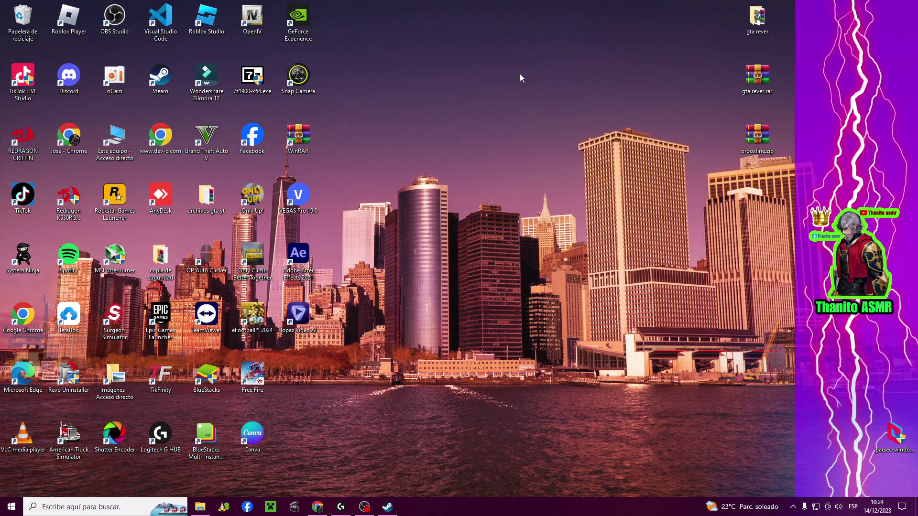
Open Discord and create a public text channel named revetir-gta-v in the TIK TOK LIVE category
double_click(65, 83)
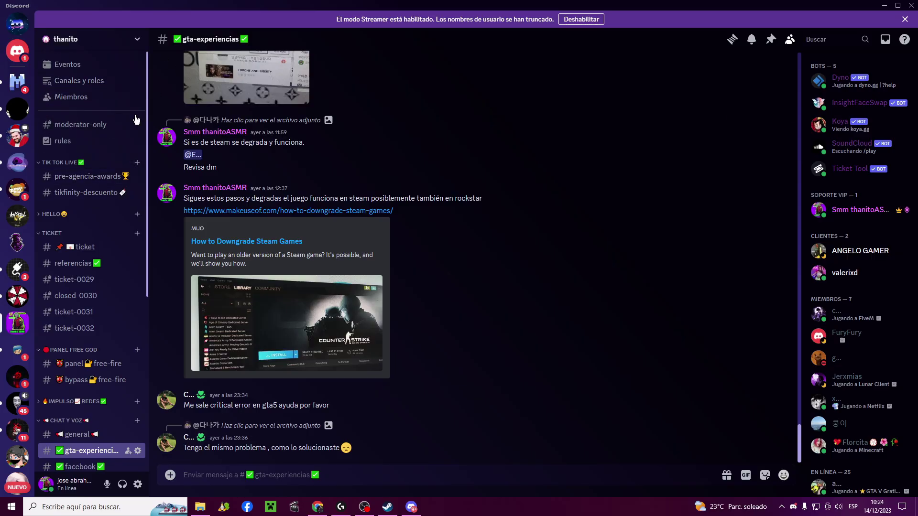
click(138, 164)
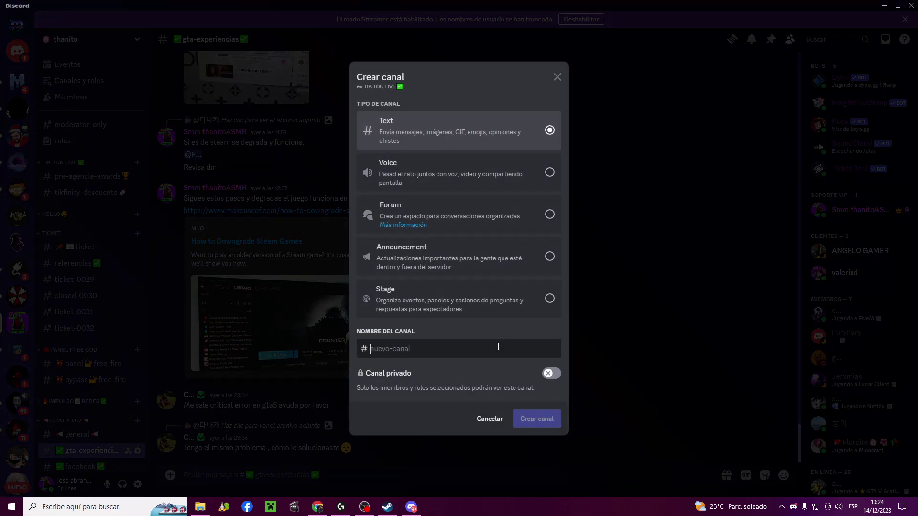
text(r)
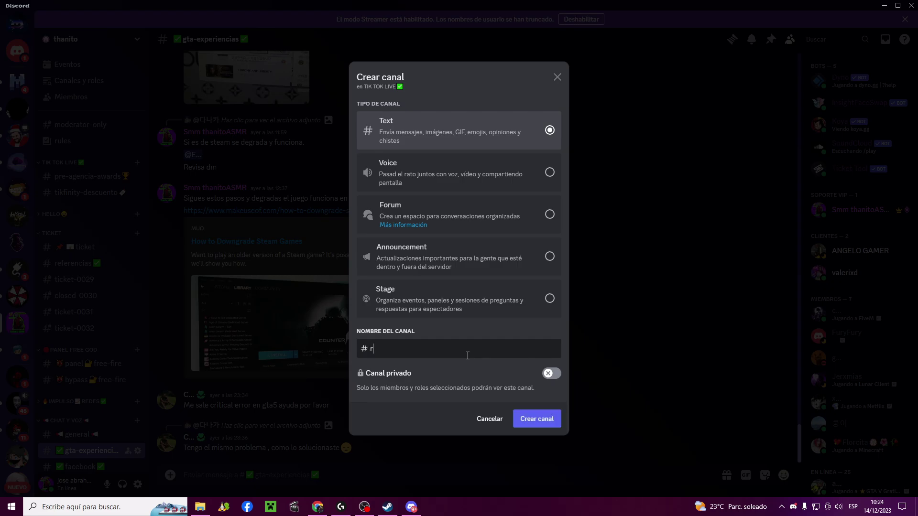
text(evetir-gta-v)
click(537, 419)
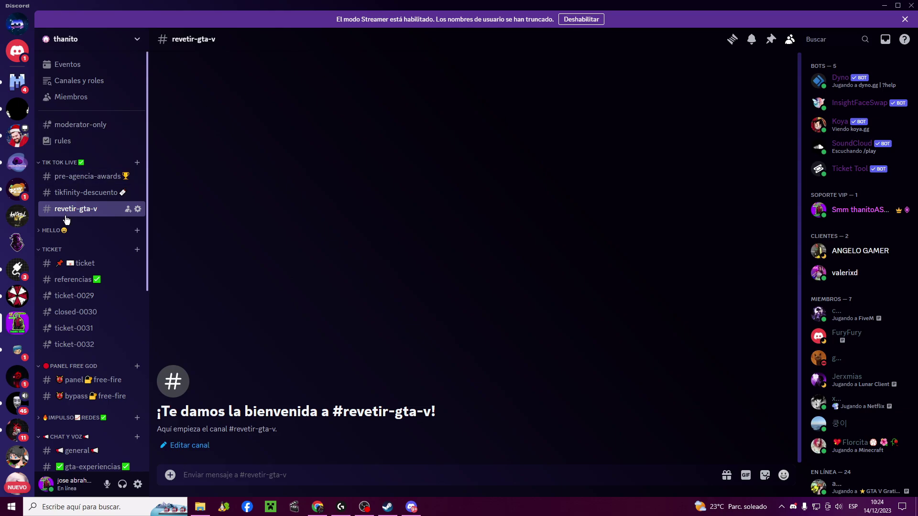
click(880, 6)
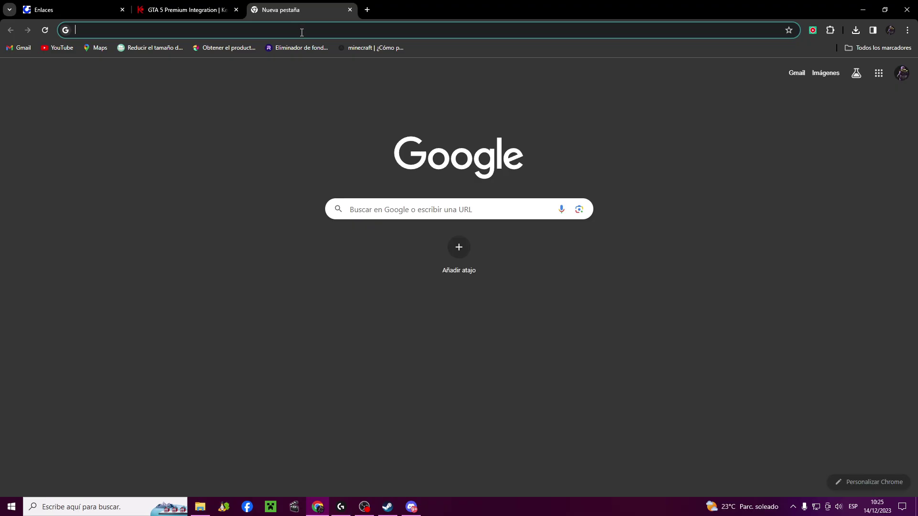
text(https://cuty.io/revetirgtav)
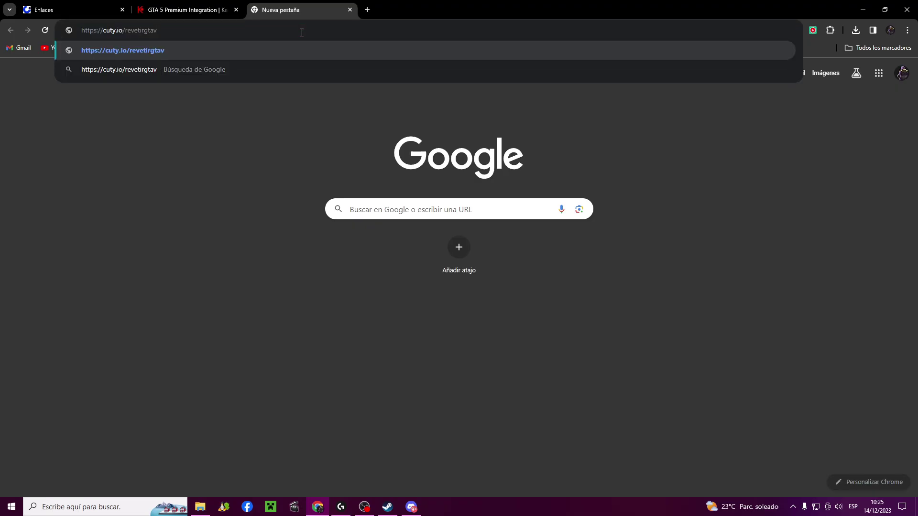
key(Return)
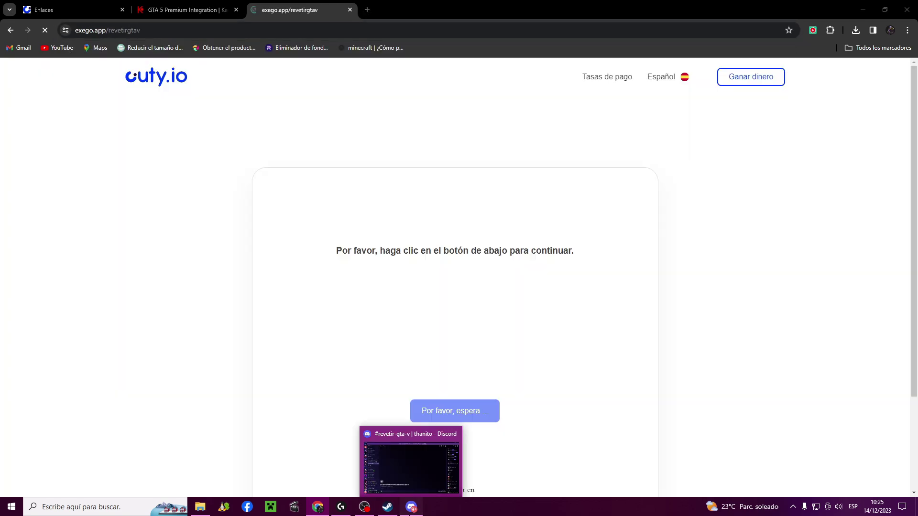
click(411, 506)
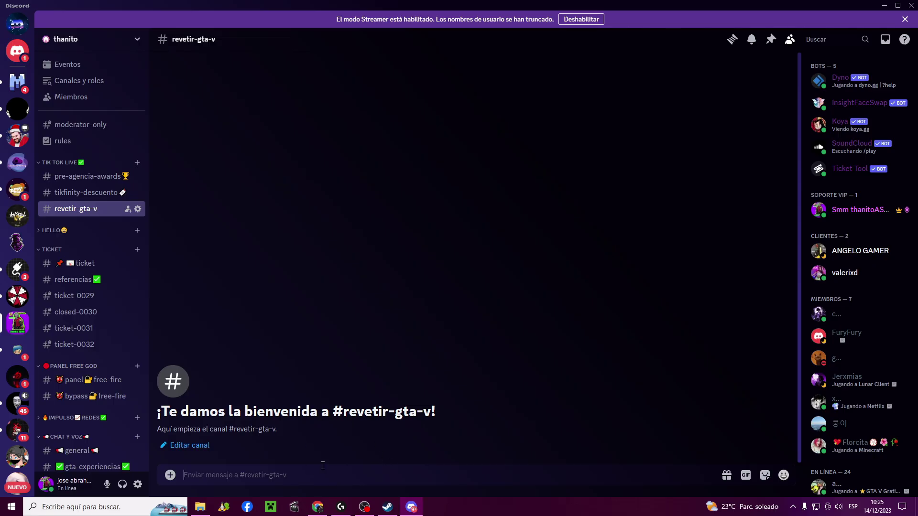
text(https://cuty.io/revetirgtav)
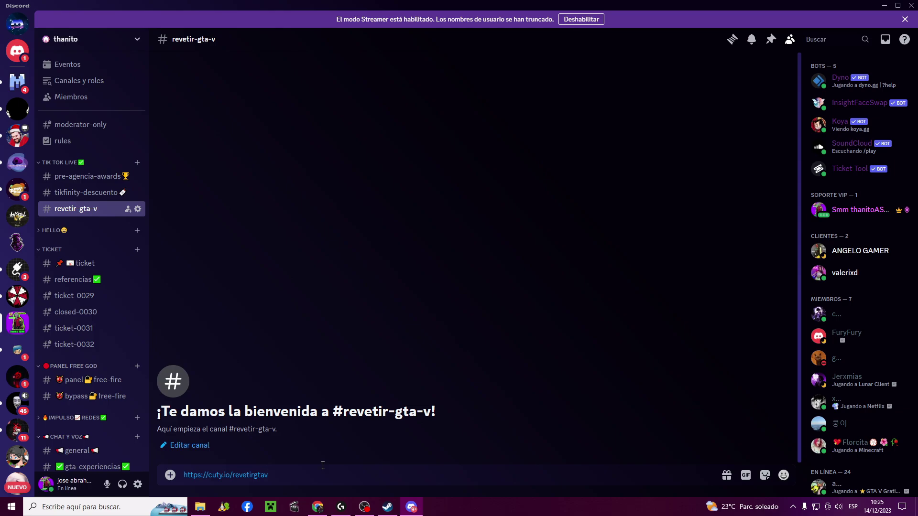
key(Return)
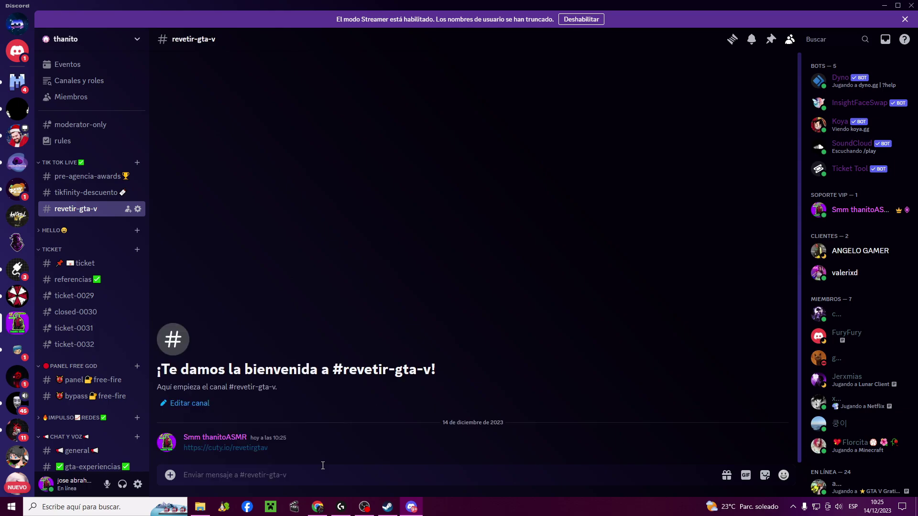
click(885, 6)
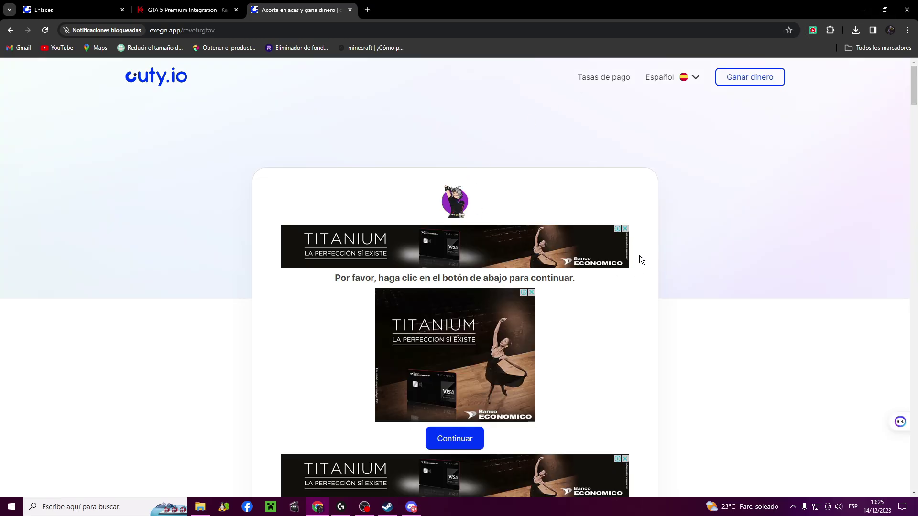
Continue past the first cuty.io page, closing the advertising tabs that open
scroll(691, 322, down, 3)
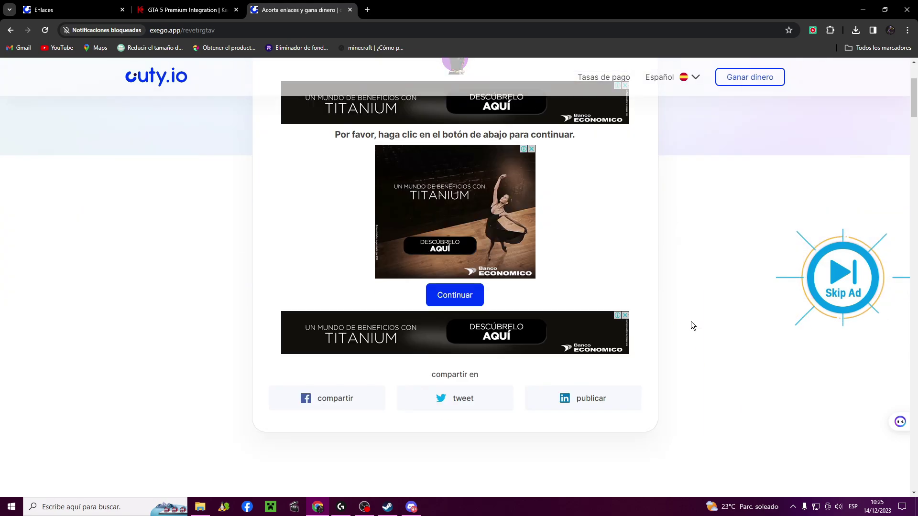
click(452, 295)
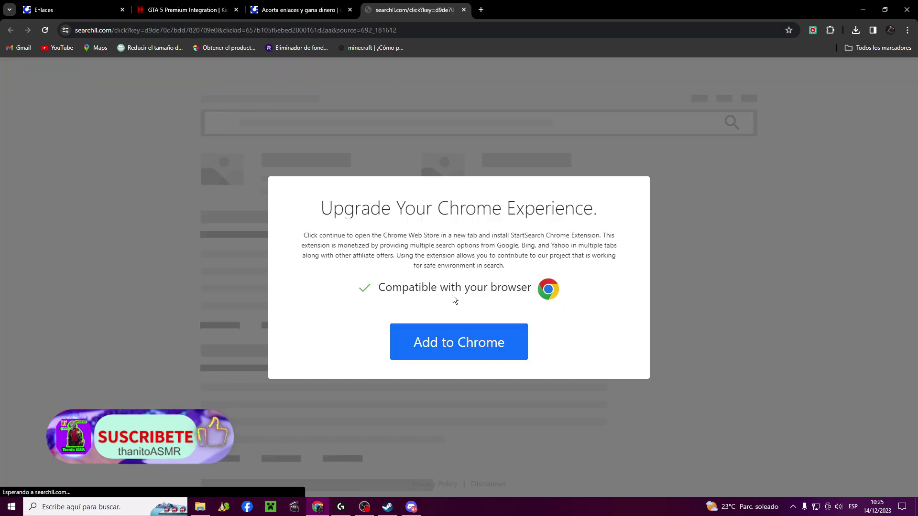
key(ctrl+w)
click(455, 295)
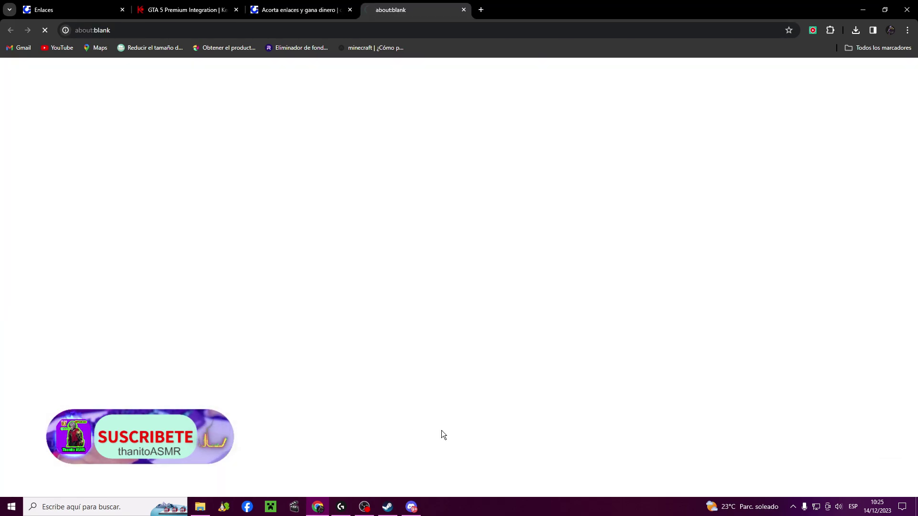
key(ctrl+w)
scroll(416, 191, down, 5)
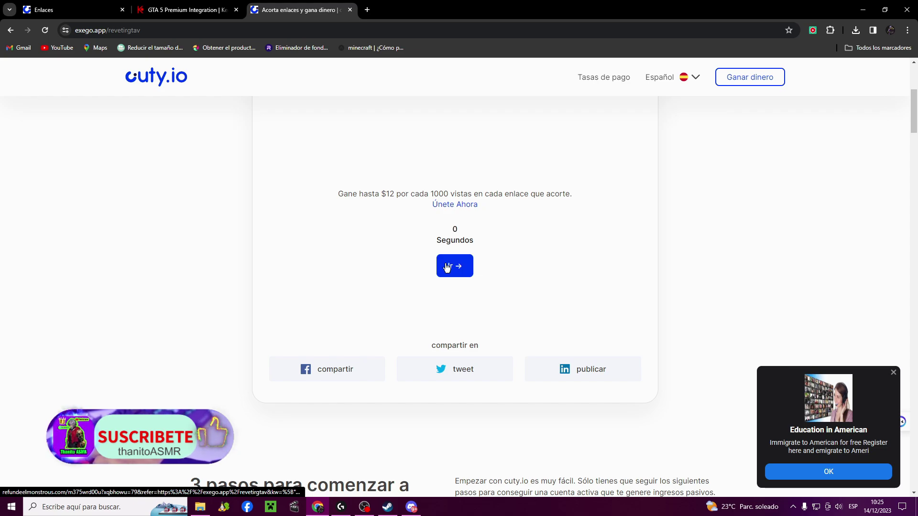
Follow the short link through to the MediaFire page for gta rever.rar, closing the pop-up ad tabs
click(447, 266)
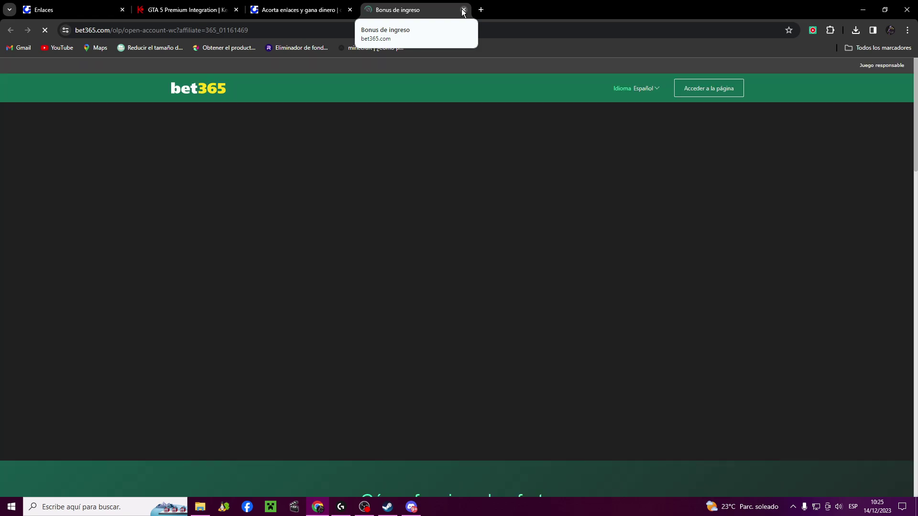
click(463, 10)
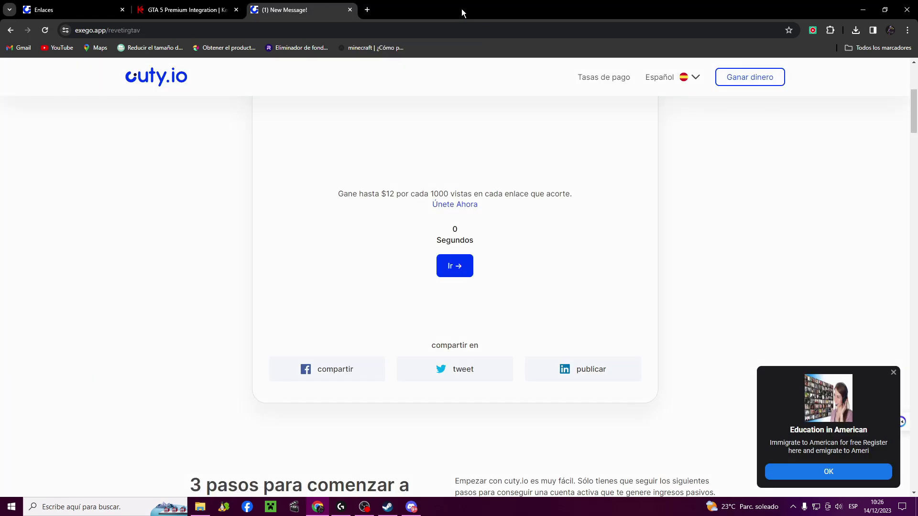
click(459, 265)
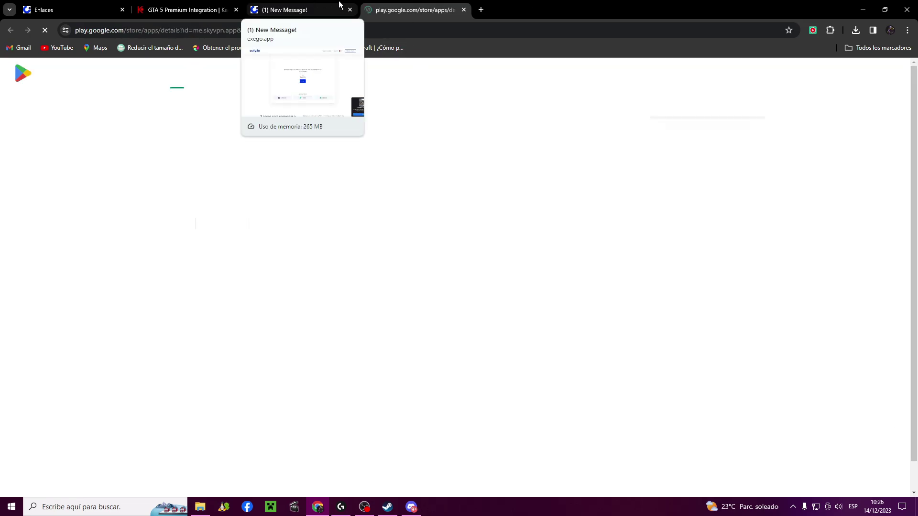
click(464, 10)
click(448, 266)
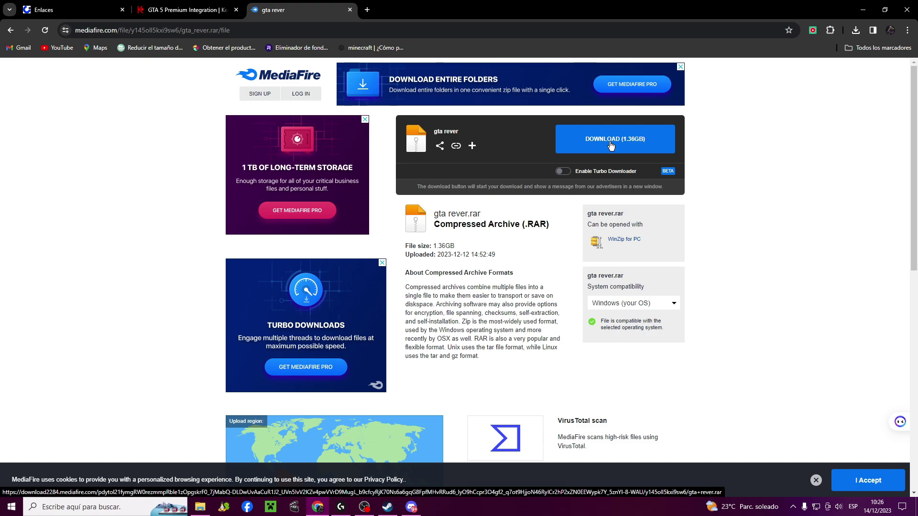
Go back to the desktop and bring up the extraction options for the gta rever.rar archive
click(862, 10)
drag(757, 81, 694, 75)
drag(753, 76, 755, 80)
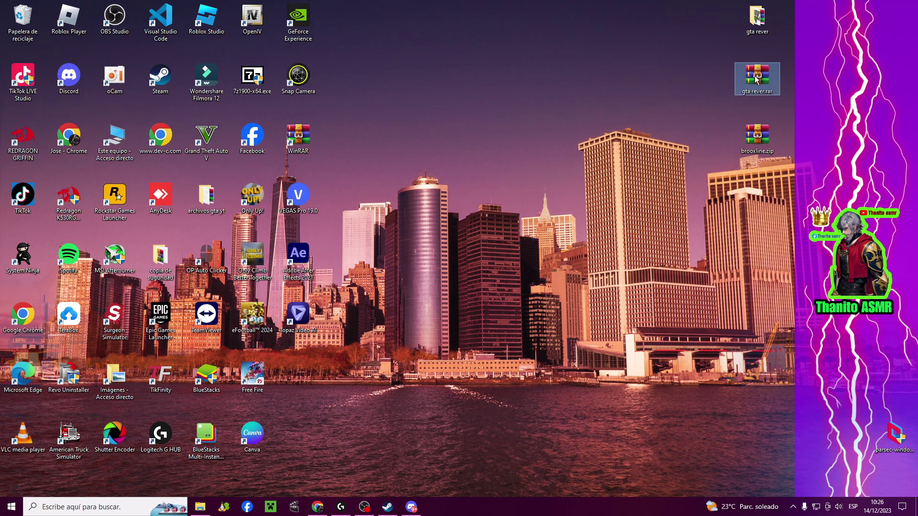
right_click(756, 79)
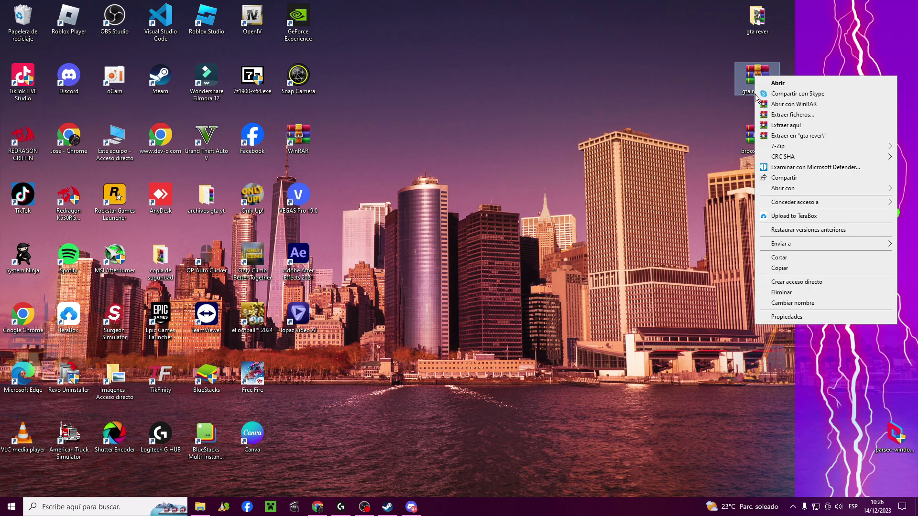
click(768, 125)
Open the gta rever folder on the desktop, review the game files inside, and minimize it
click(742, 24)
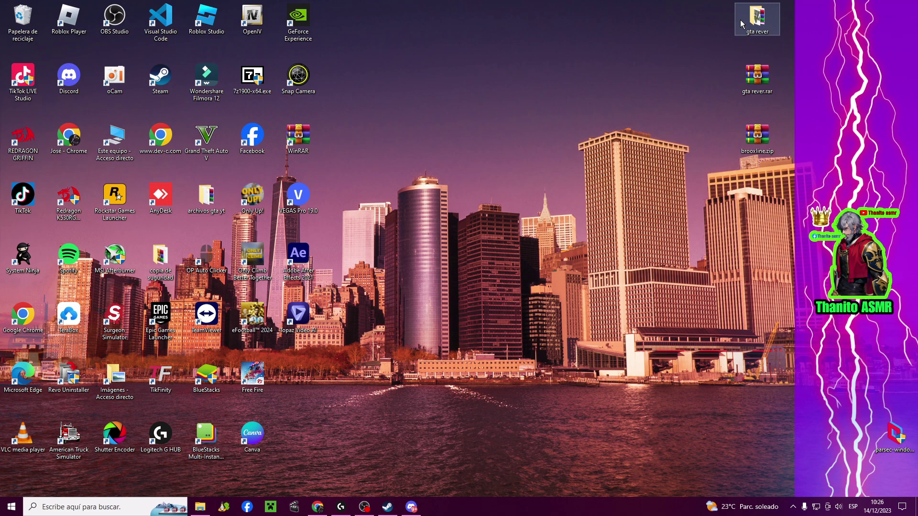
drag(742, 24, 764, 30)
double_click(763, 30)
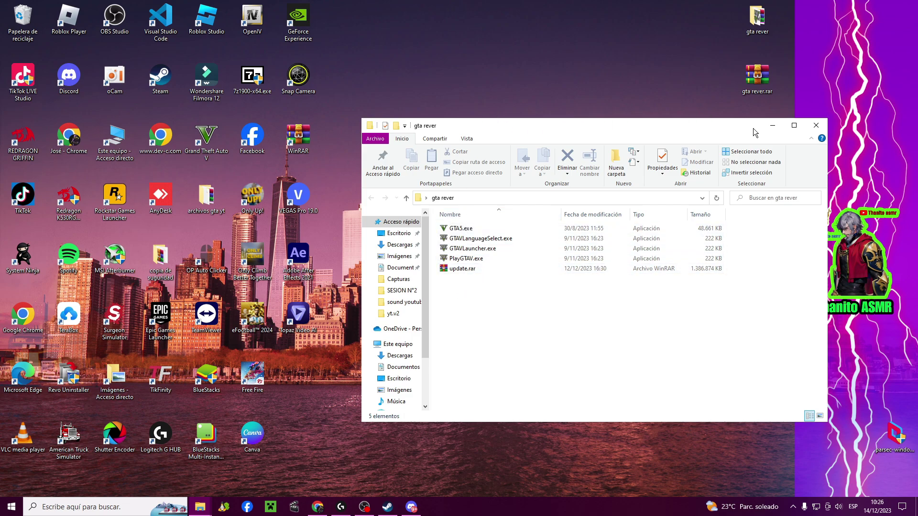
click(772, 127)
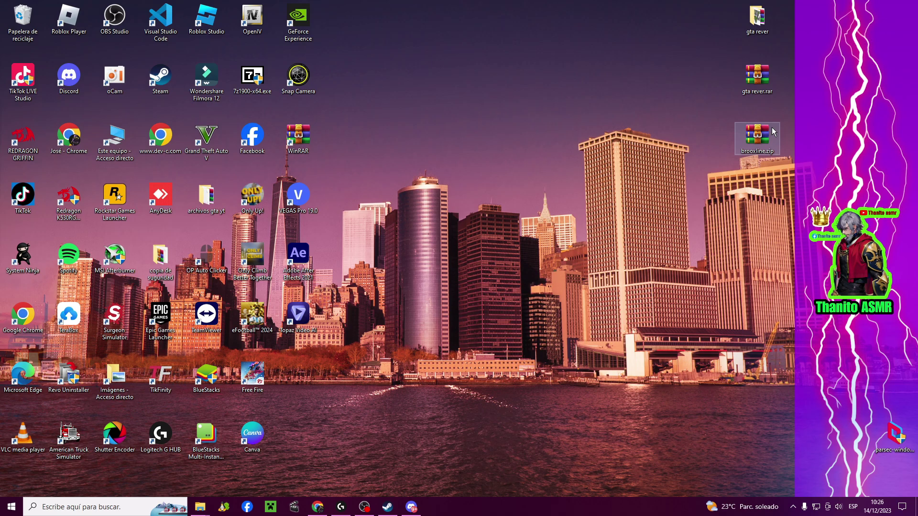
Open a new File Explorer window at the Grand Theft Auto V folder under D:\SteamLibrary\steamapps\common
middle_click(201, 504)
double_click(731, 341)
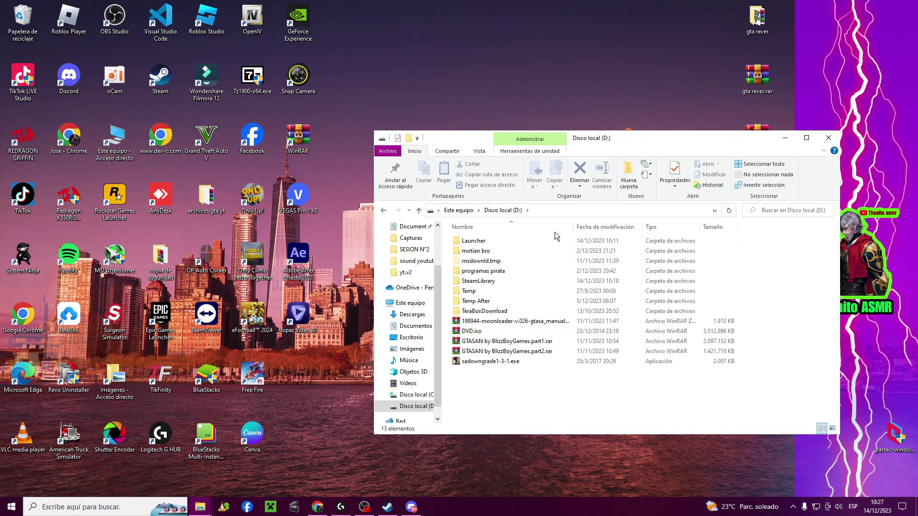
double_click(475, 282)
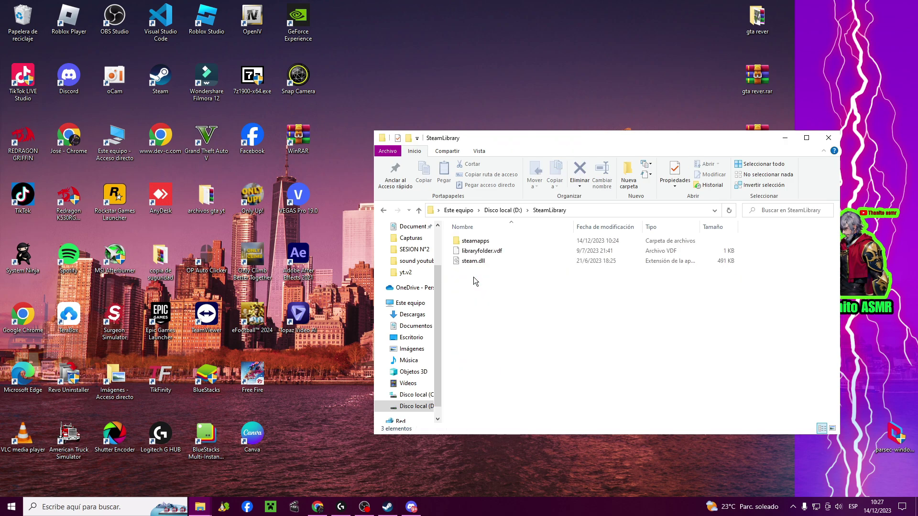
double_click(489, 241)
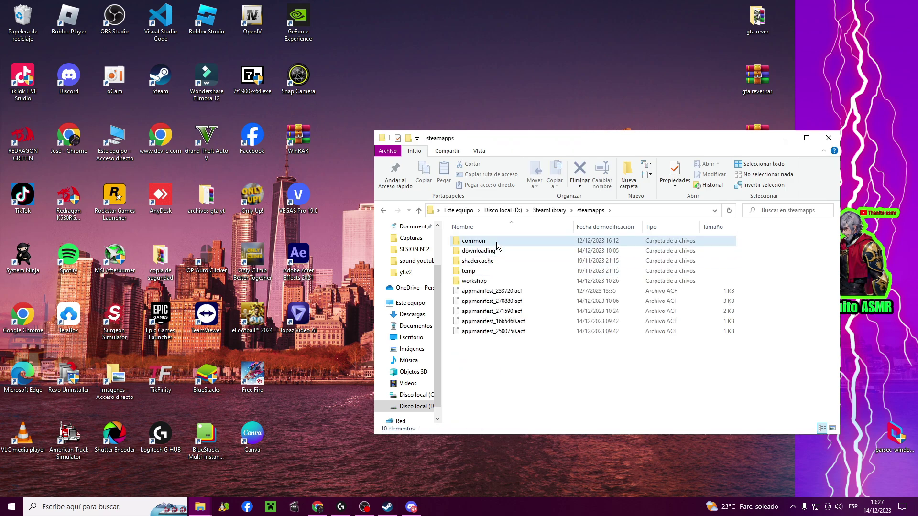
double_click(496, 242)
double_click(520, 271)
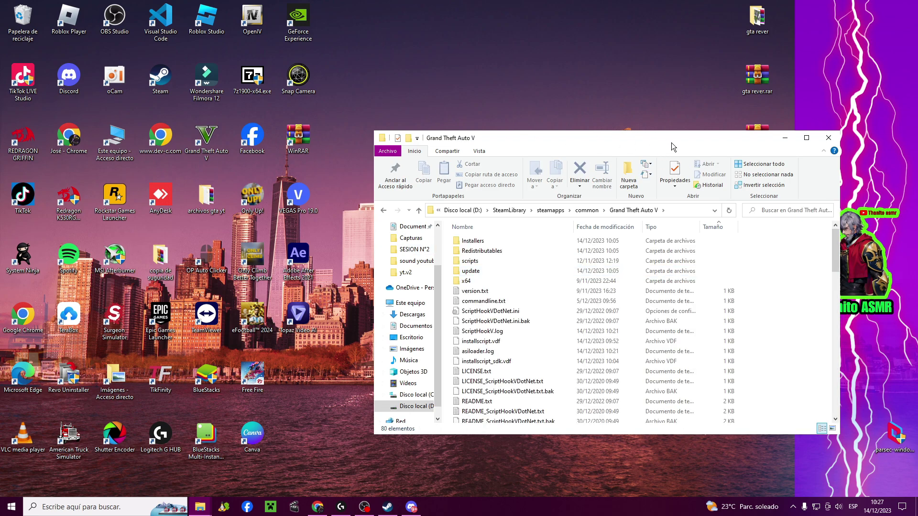
Move and enlarge the Grand Theft Auto V folder window, and open the desktop's gta rever folder beside it
drag(671, 142, 371, 117)
drag(276, 108, 277, 22)
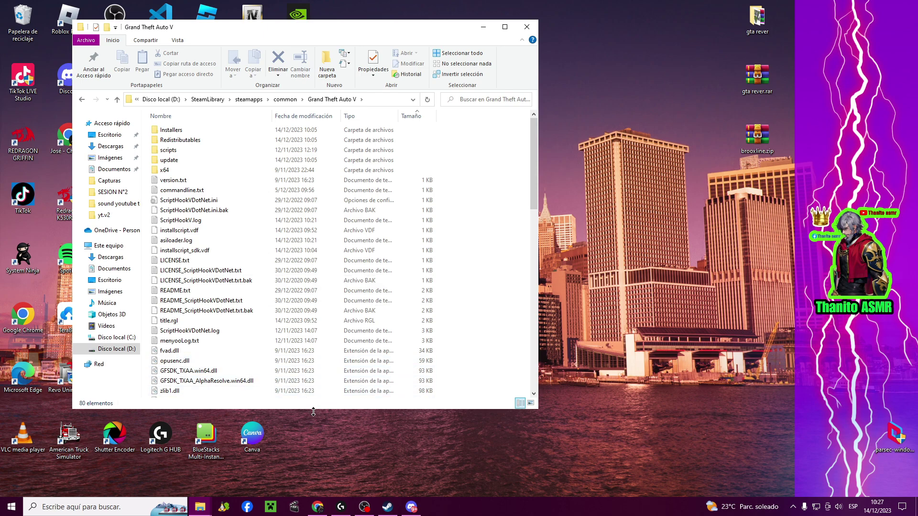
drag(313, 412, 313, 457)
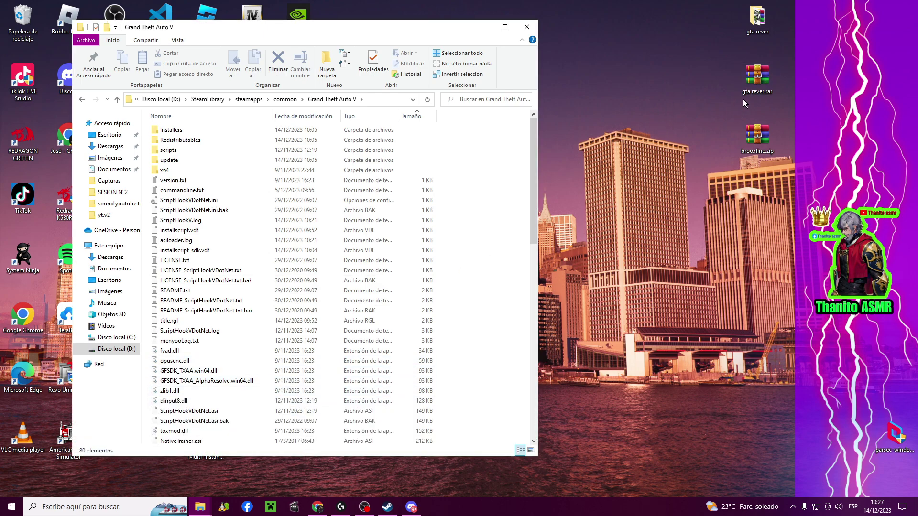
double_click(753, 21)
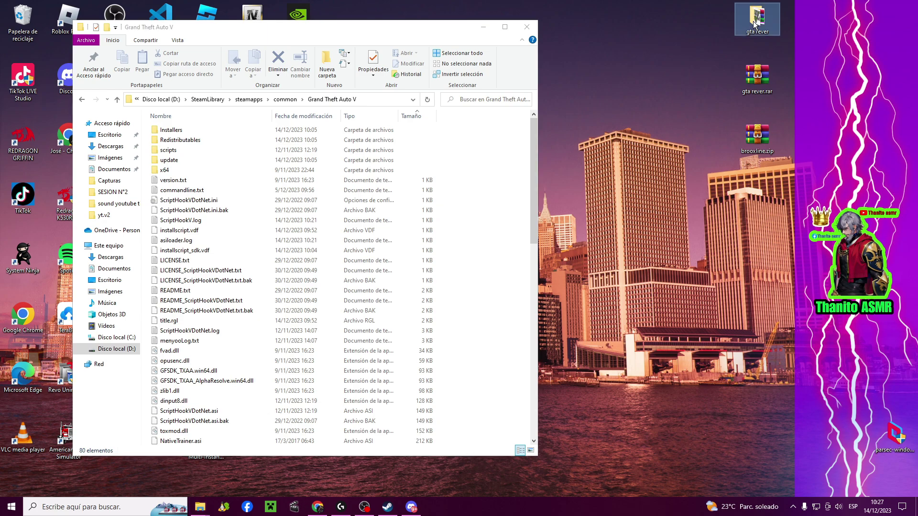
drag(740, 121, 713, 109)
Copy GTA5.exe, GTAVLanguageSelect.exe, GTAVLauncher.exe and PlayGTAV.exe from gta rever into the Grand Theft Auto V folder, replacing the existing files
drag(809, 210, 771, 247)
right_click(770, 238)
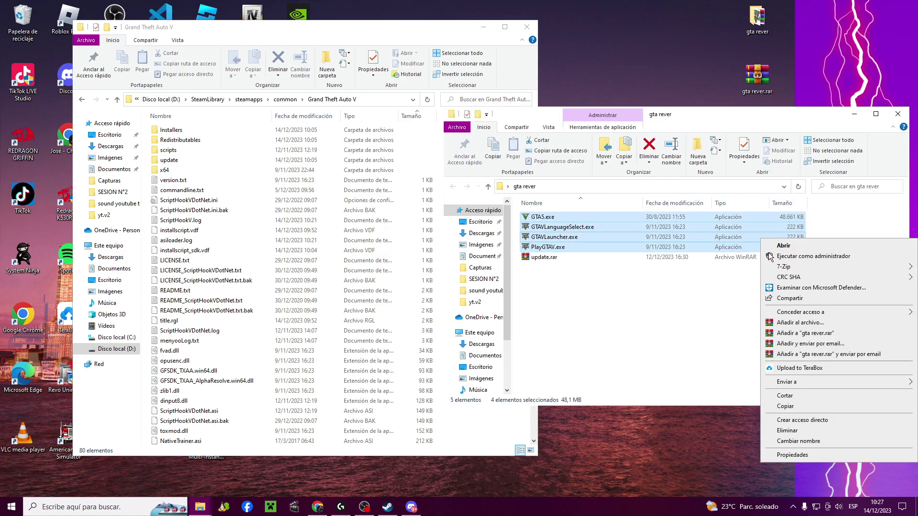
click(784, 406)
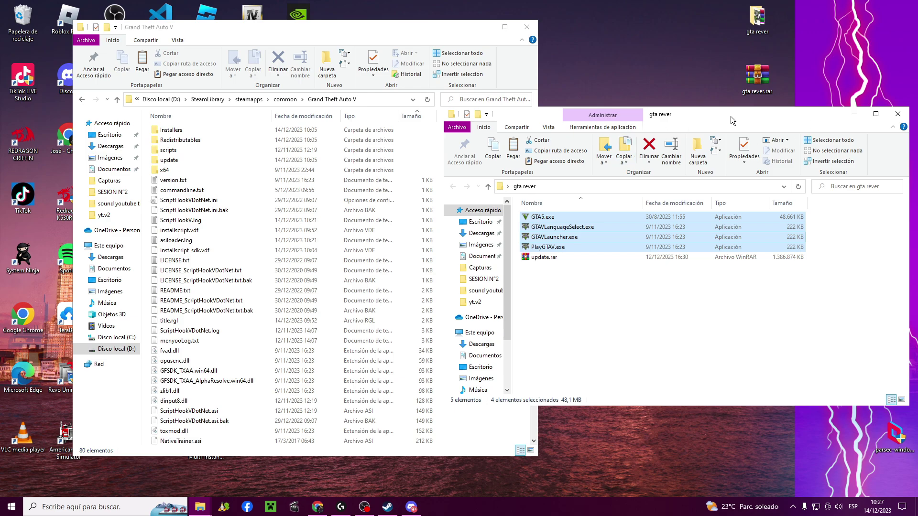
click(506, 30)
right_click(458, 209)
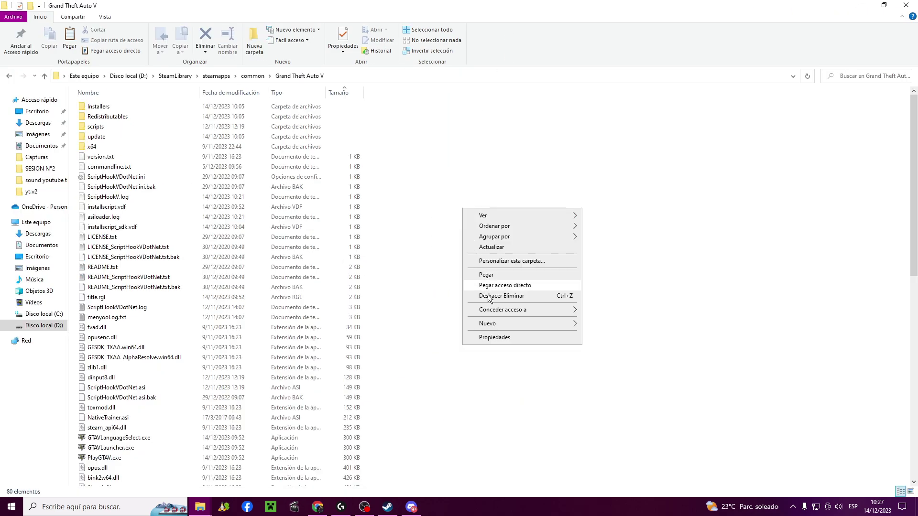
click(492, 270)
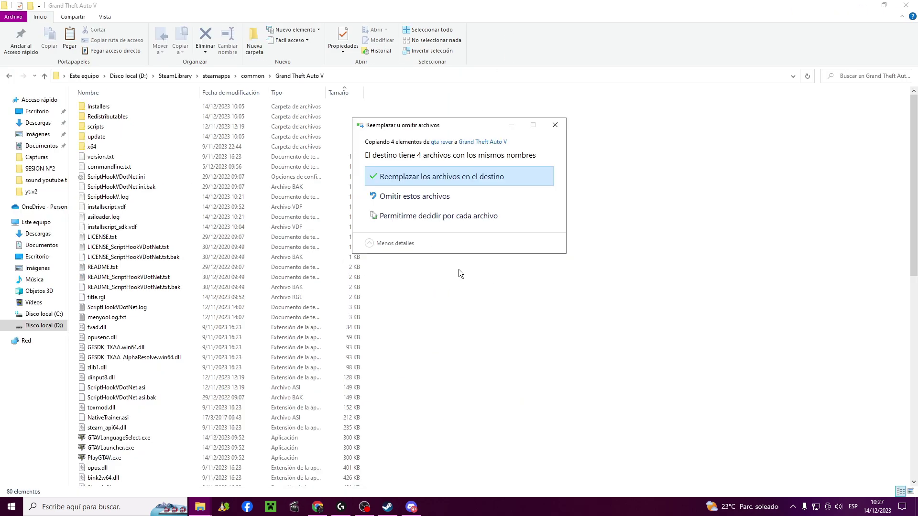
click(403, 180)
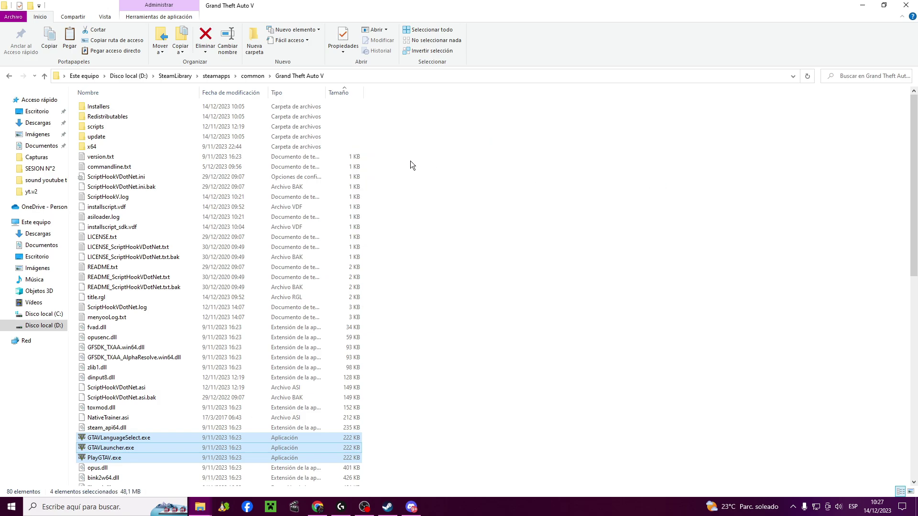
Delete update.rar from the update folder inside Grand Theft Auto V
double_click(137, 136)
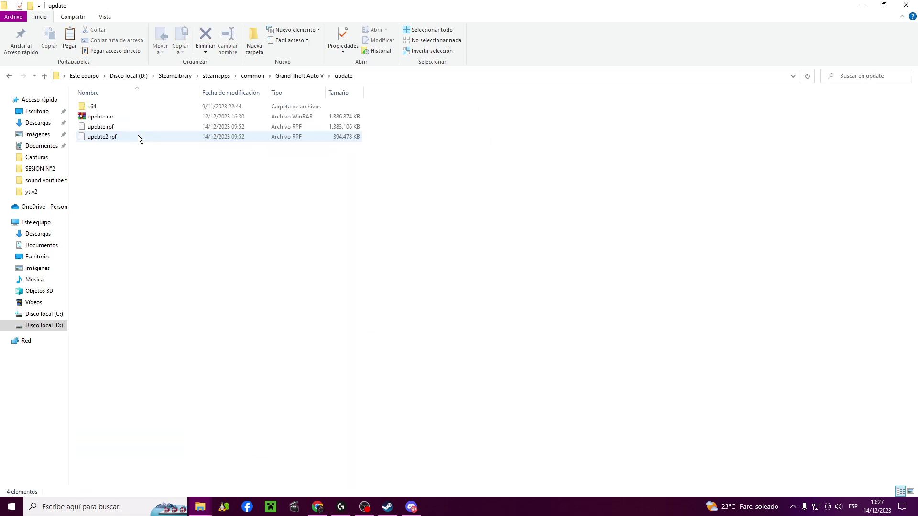
click(93, 117)
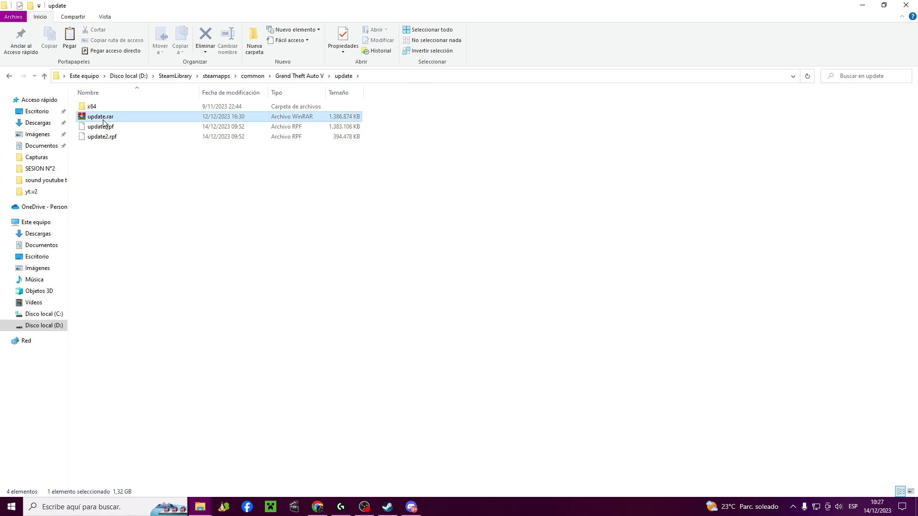
click(884, 5)
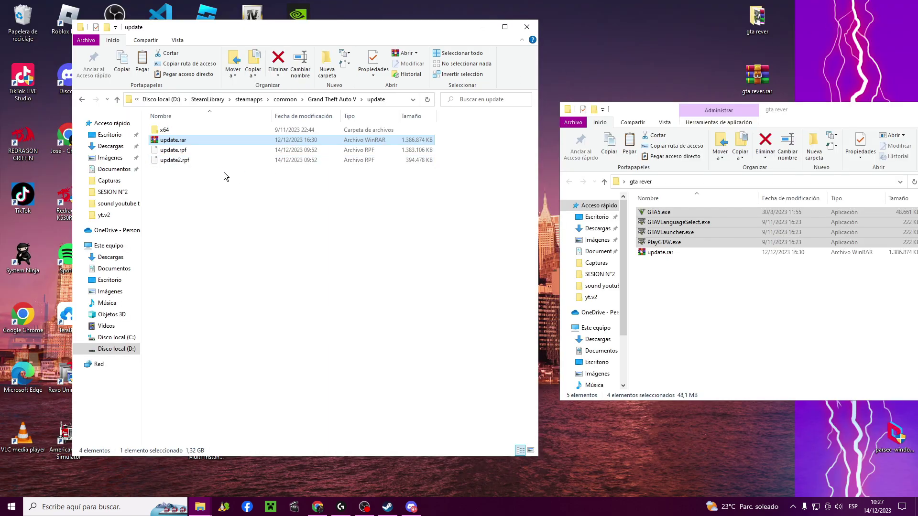
right_click(228, 139)
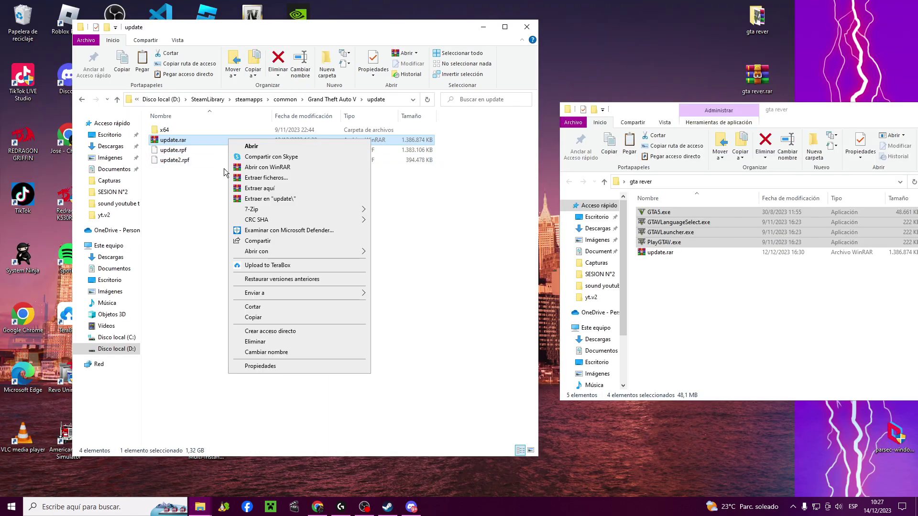
click(258, 341)
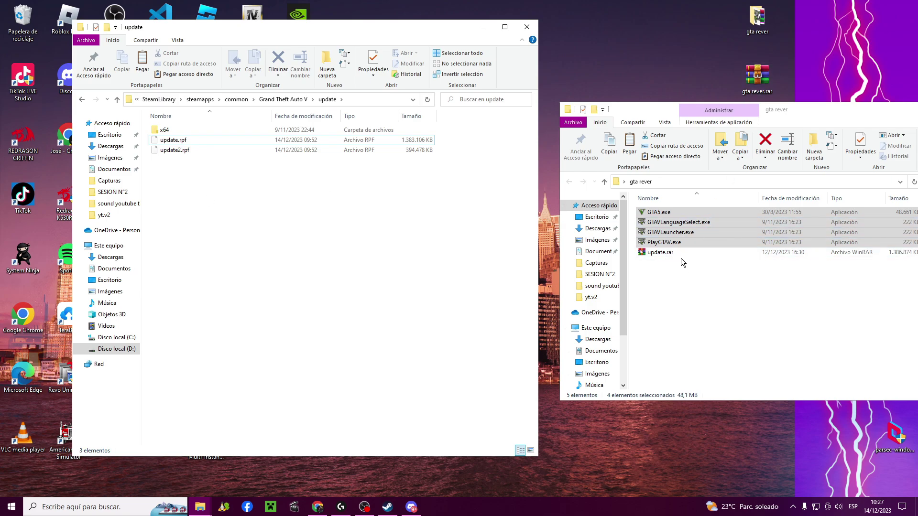
Extract update.rpf and update2.rpf from gta rever's update.rar into the game's update folder, replacing the existing files
click(679, 275)
click(657, 253)
double_click(656, 254)
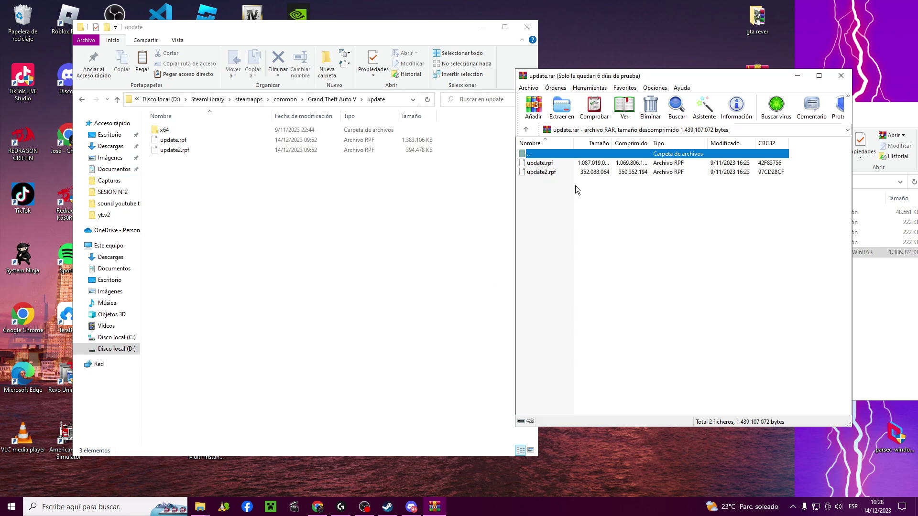
drag(575, 191, 305, 243)
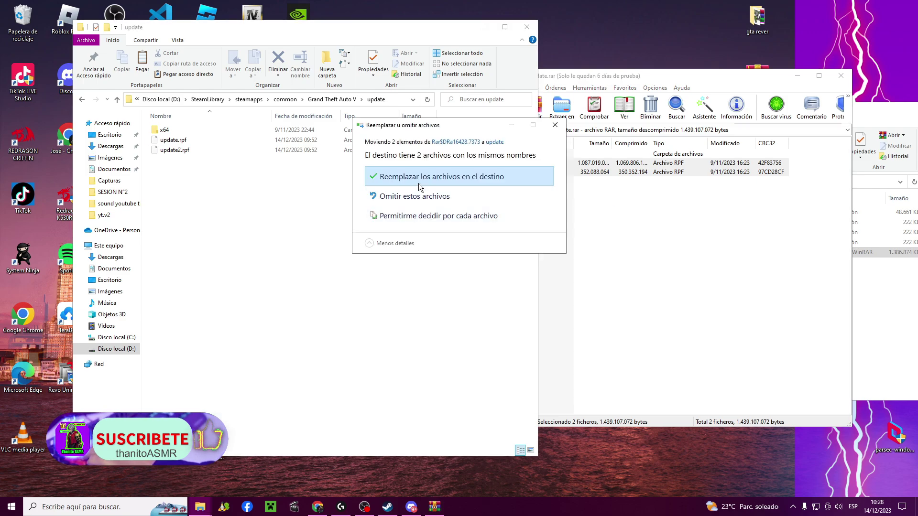
click(419, 183)
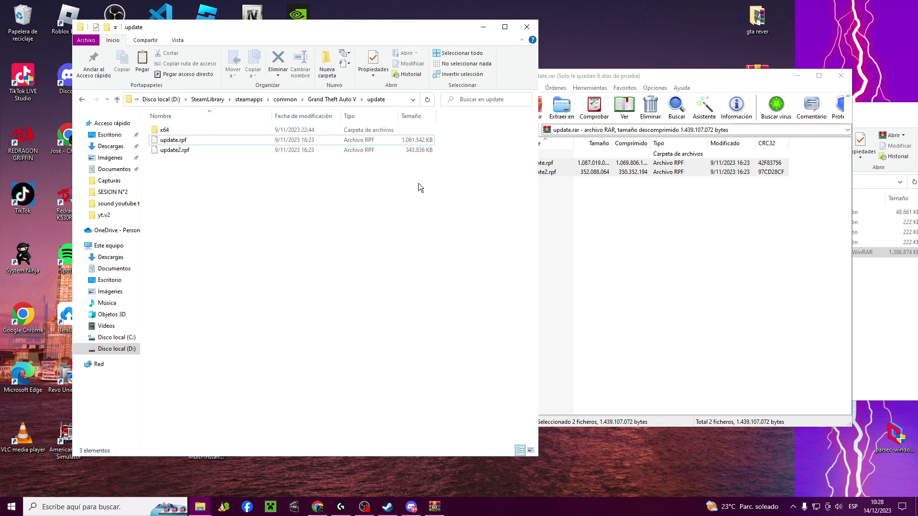
Close the update.rar archive and the gta rever window, and return to the Grand Theft Auto V folder
drag(721, 81, 681, 92)
click(674, 78)
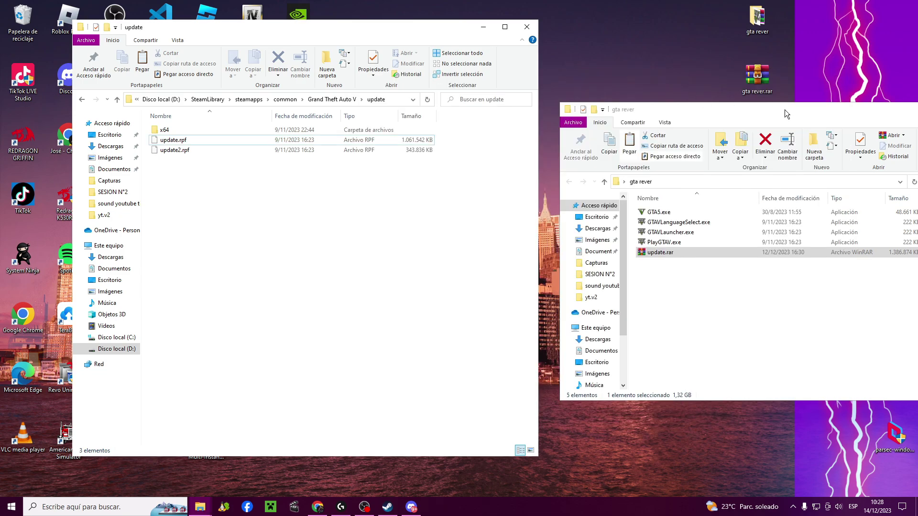
drag(785, 110, 555, 103)
click(782, 104)
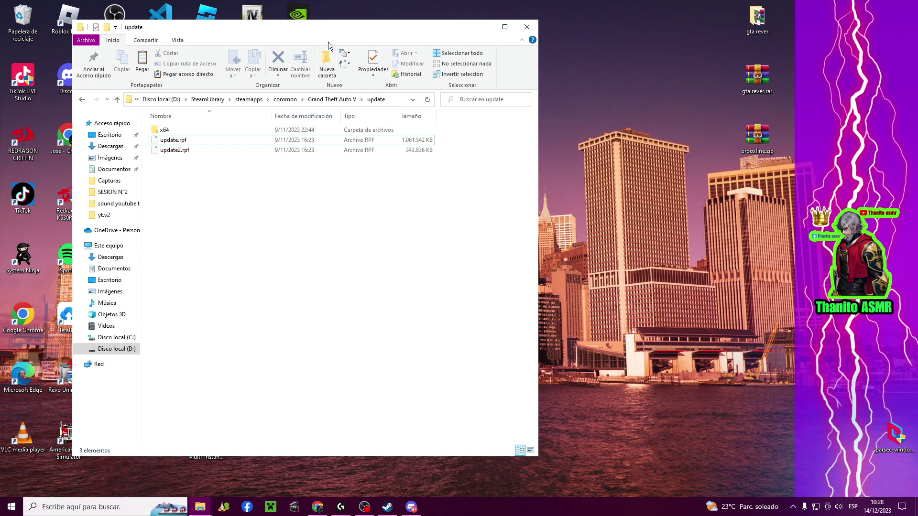
drag(436, 27, 622, 42)
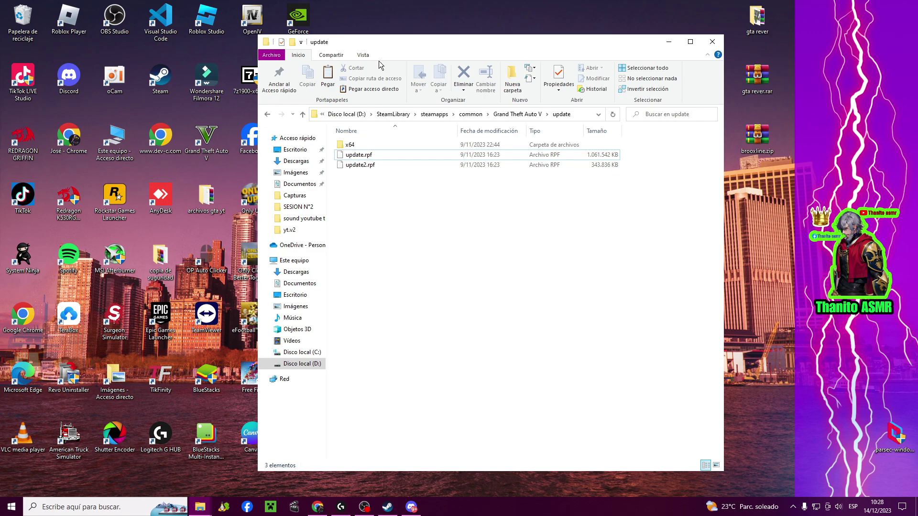
click(268, 114)
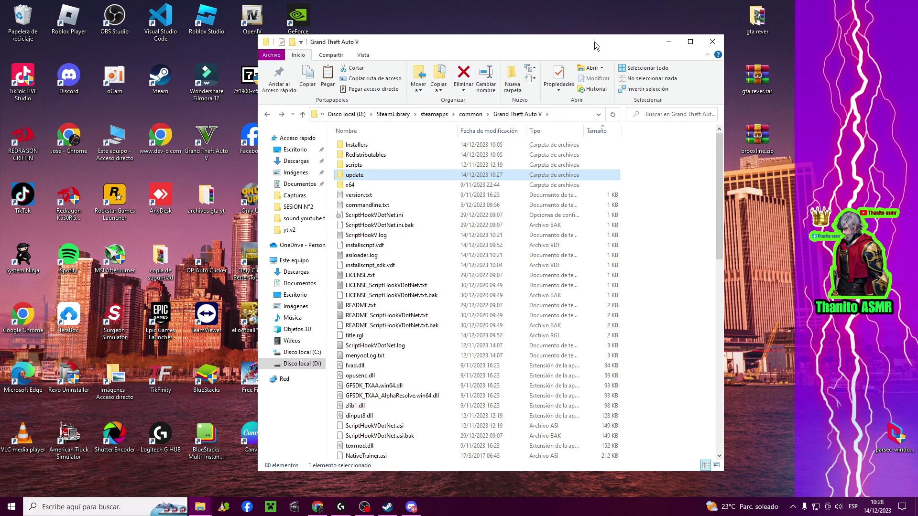
Switch to Steam to check the update status on the Grand Theft Auto V library page, and minimize it
click(395, 506)
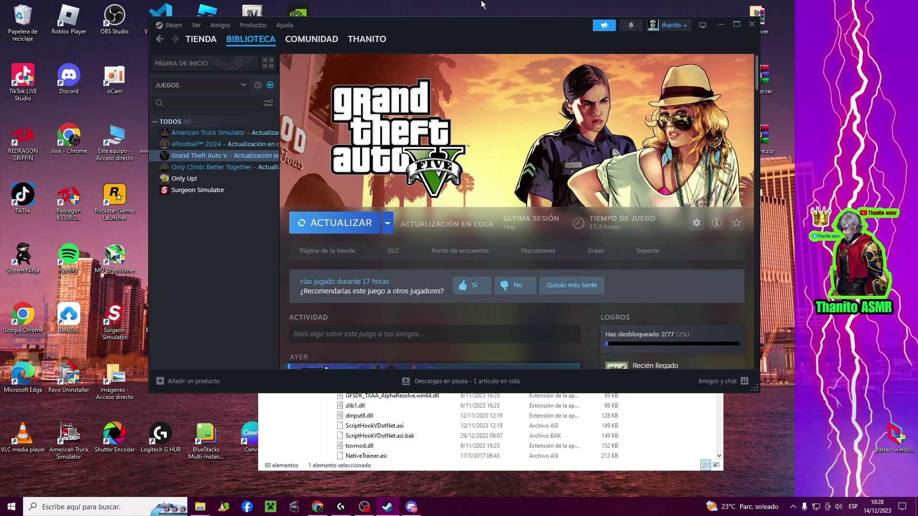
click(721, 25)
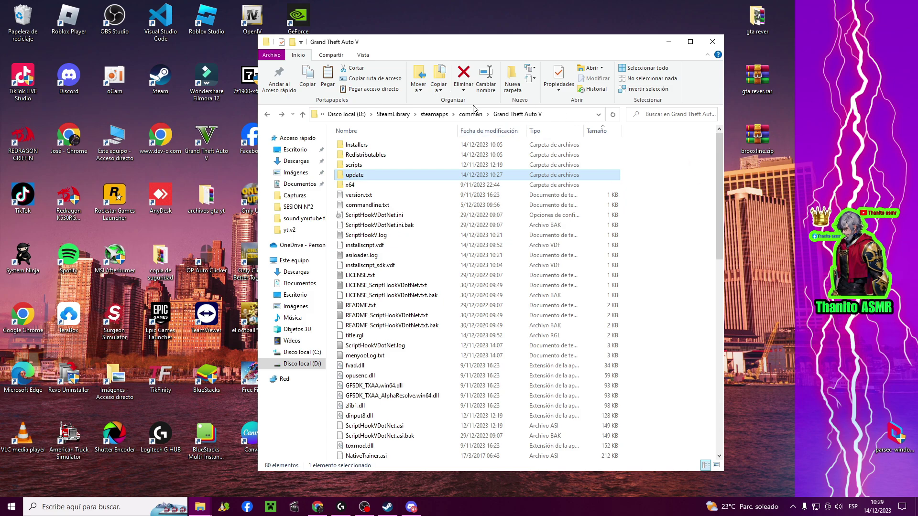
click(386, 509)
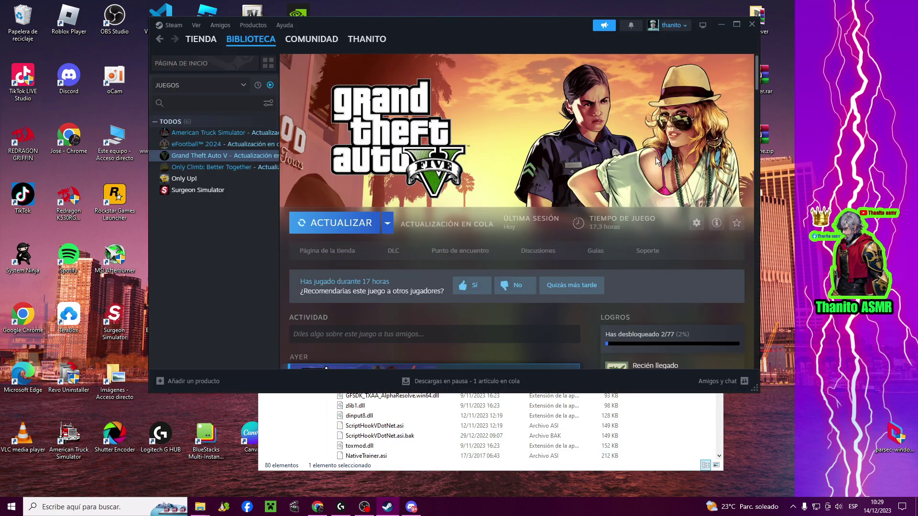
click(726, 23)
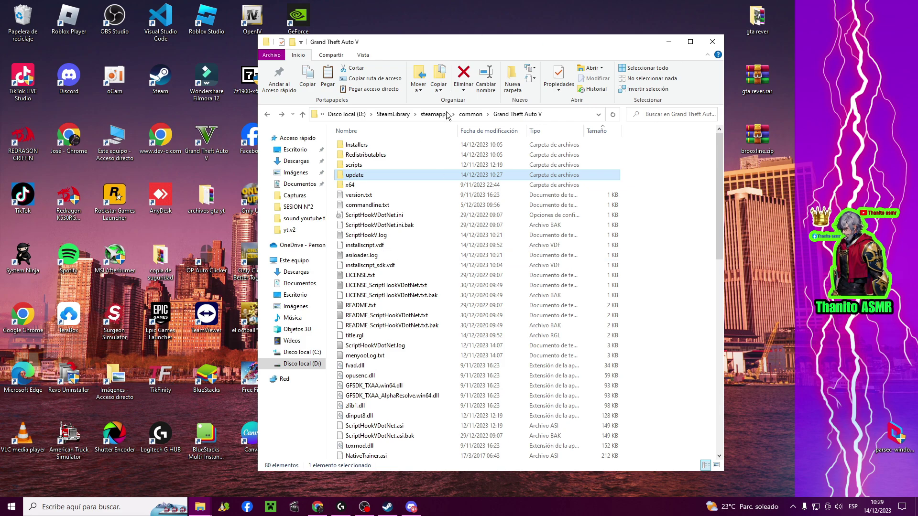
Look through the common folder and its Farlight 84 subfolder, and reopen the Grand Theft Auto V folder
click(265, 114)
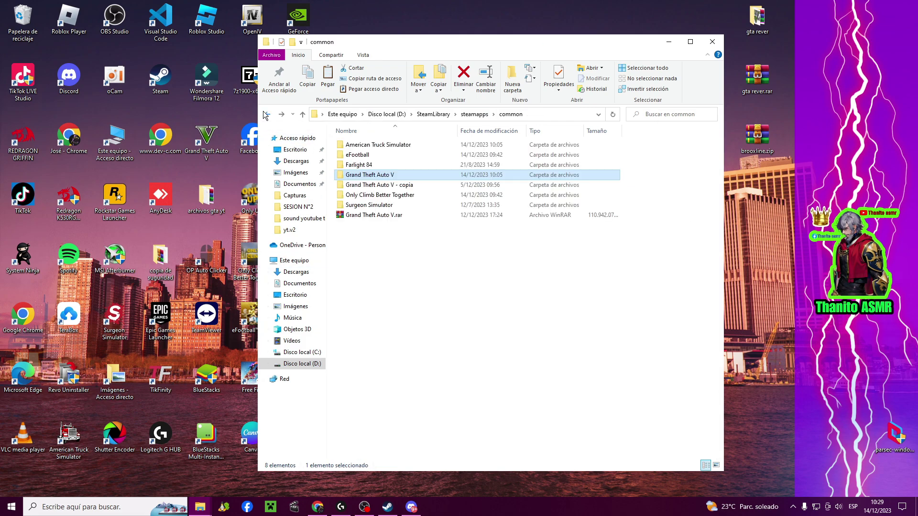
click(381, 165)
double_click(381, 164)
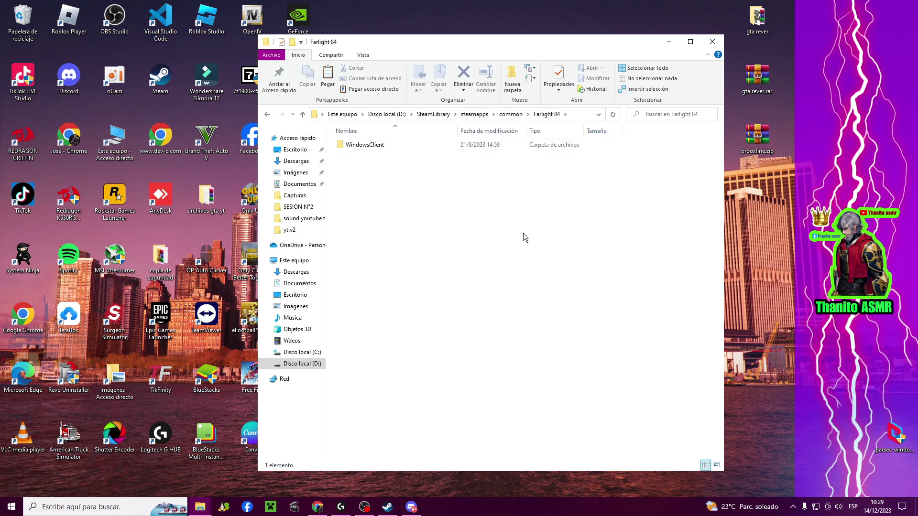
click(268, 114)
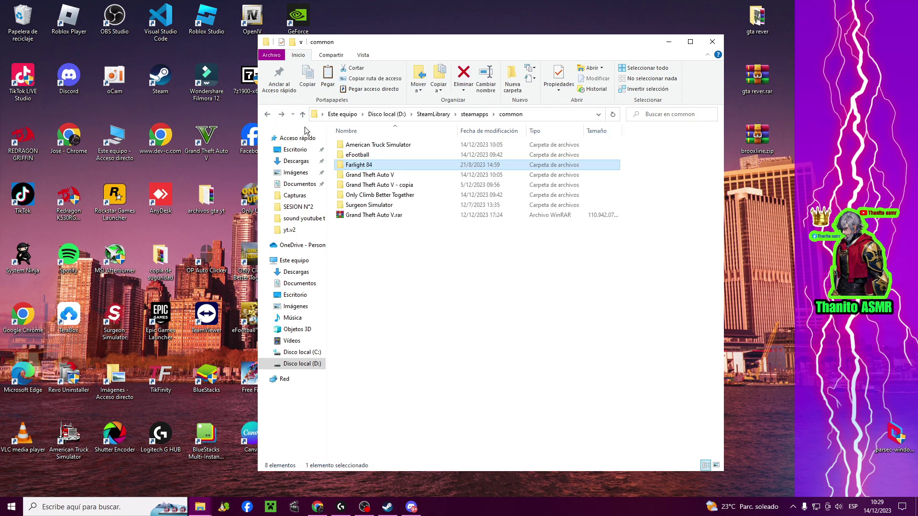
click(416, 177)
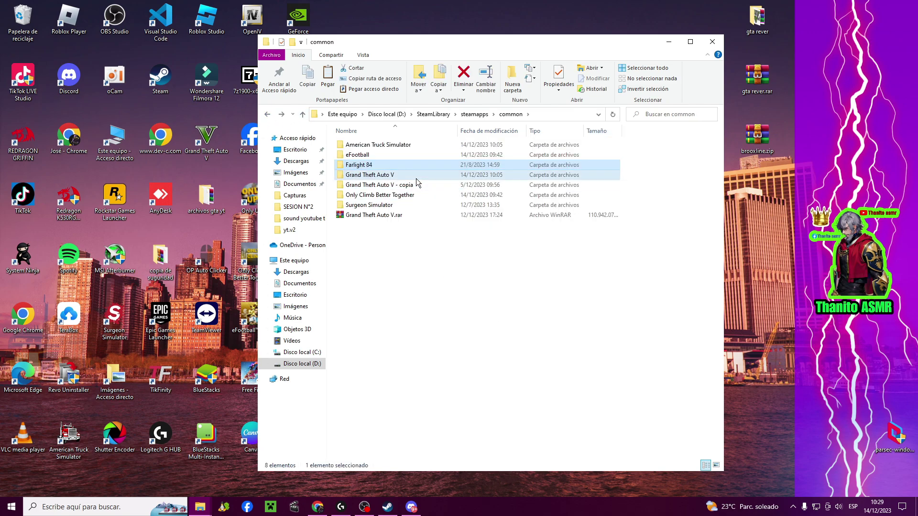
double_click(443, 173)
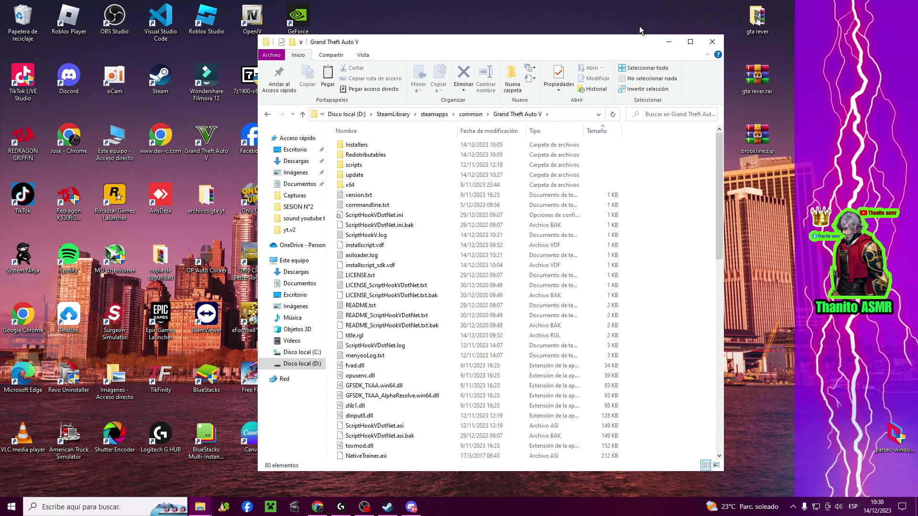
Close the Grand Theft Auto V folder window and refresh the desktop
drag(590, 48, 456, 27)
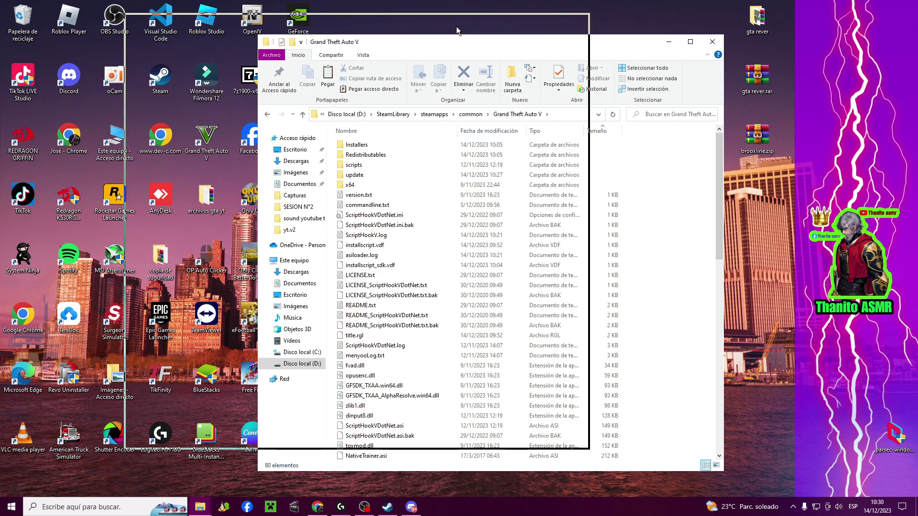
click(577, 22)
right_click(494, 62)
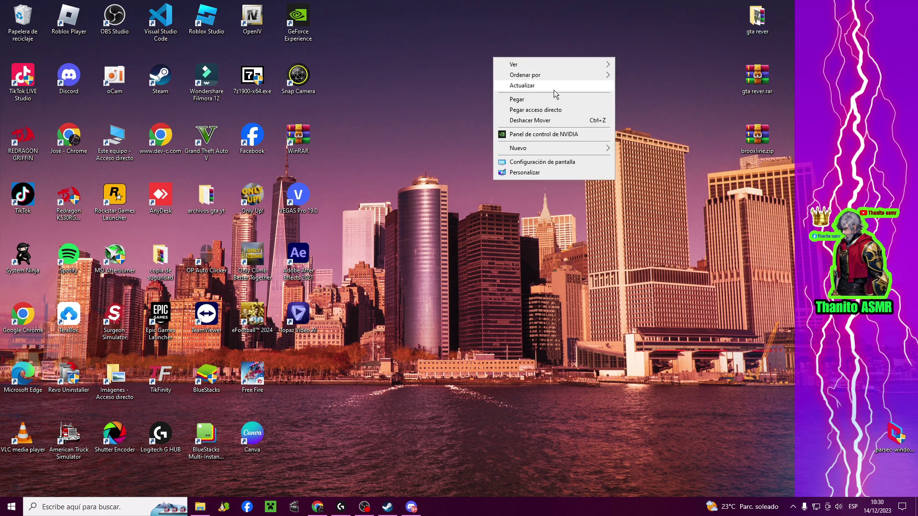
click(553, 89)
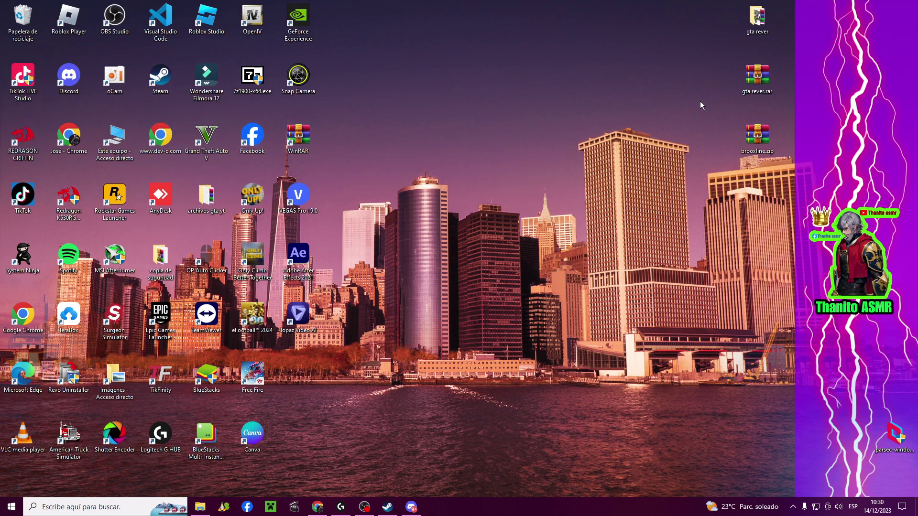
Extract the KeepMyLive application from brooxline.zip onto the desktop and close the archive
double_click(750, 151)
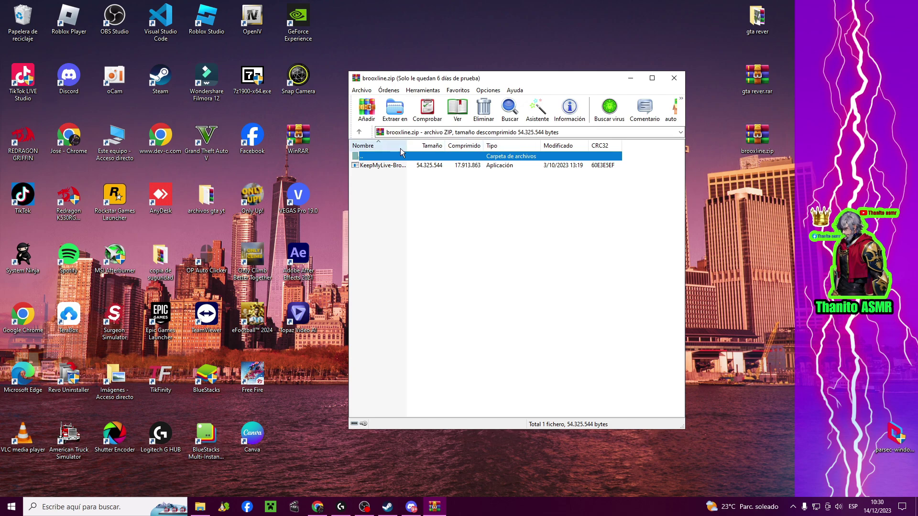
drag(402, 165, 621, 30)
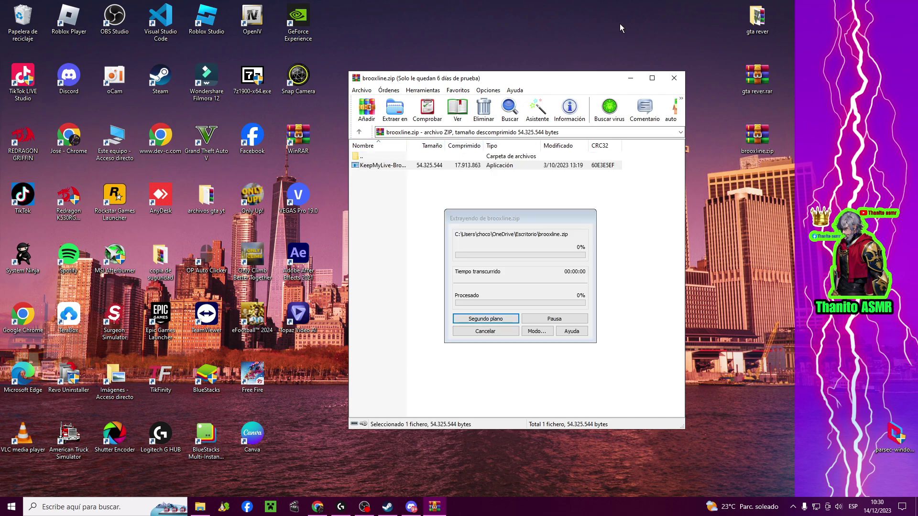
click(674, 77)
right_click(531, 114)
right_click(417, 108)
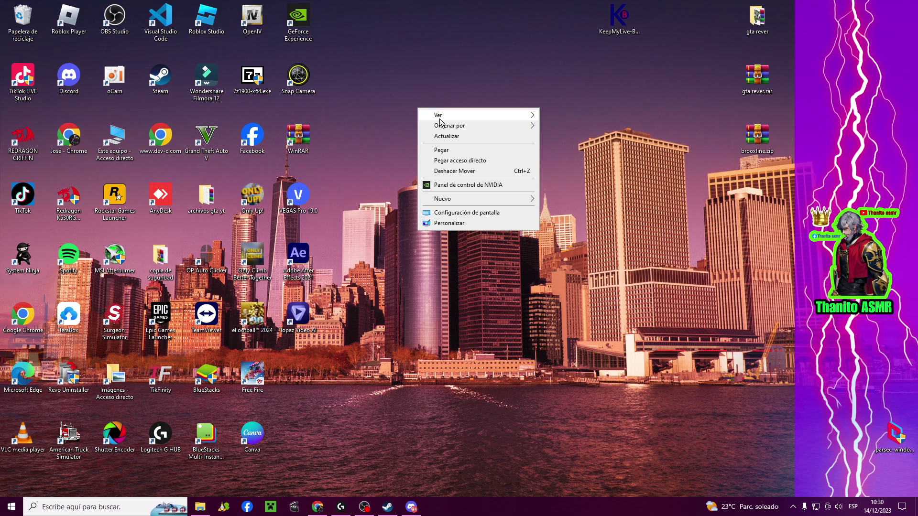
Place the KeepMyLive application beside the gta rever folder, run it as administrator, and allow its access through the Windows firewall
click(474, 136)
drag(611, 33, 714, 28)
right_click(715, 29)
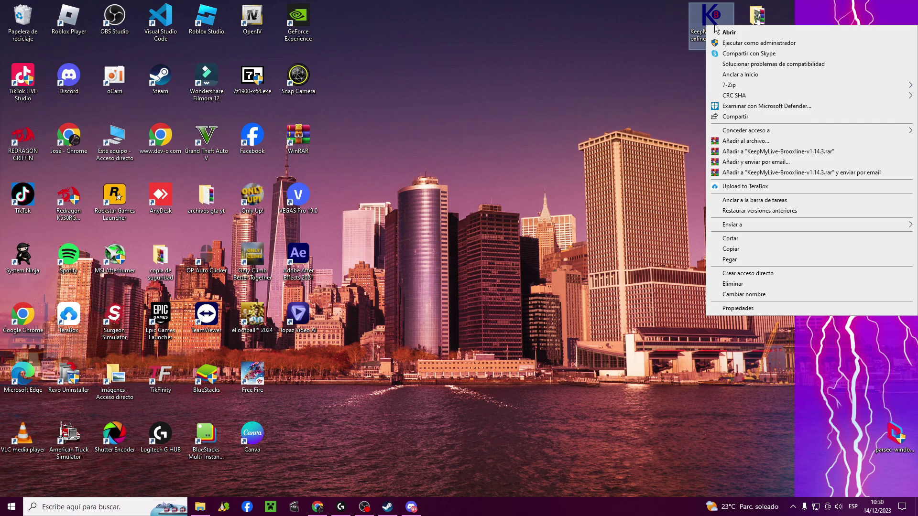
click(746, 43)
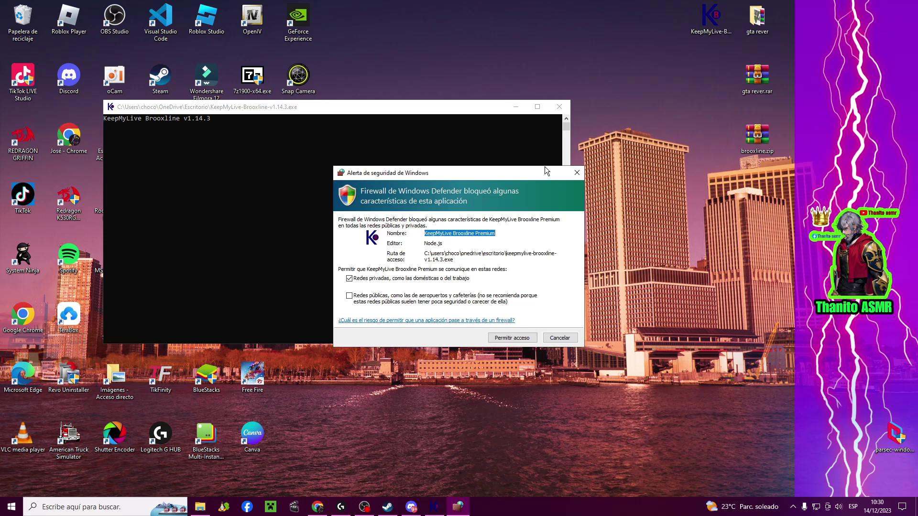
click(511, 339)
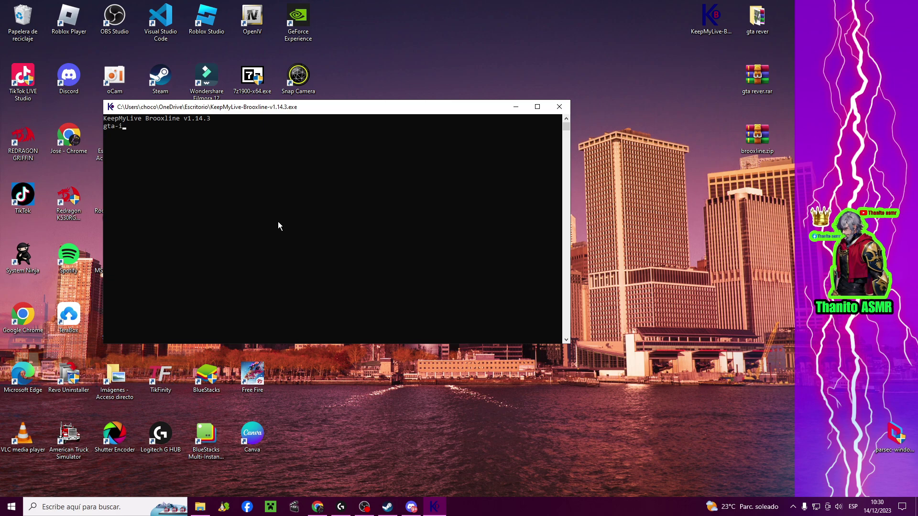
Run the commands gta-install koth and gstart koth in the KeepMyLive console, and minimize it
text(oth)
key(Return)
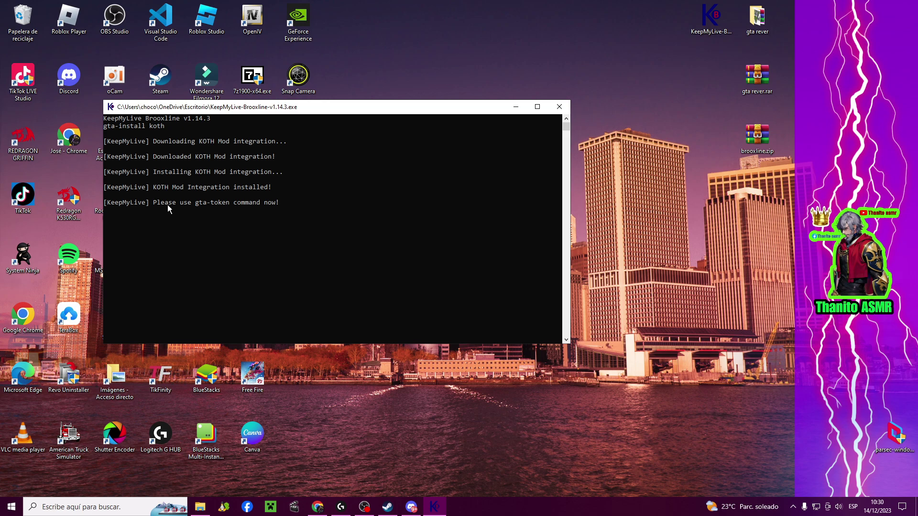
text(gstart koth)
key(Return)
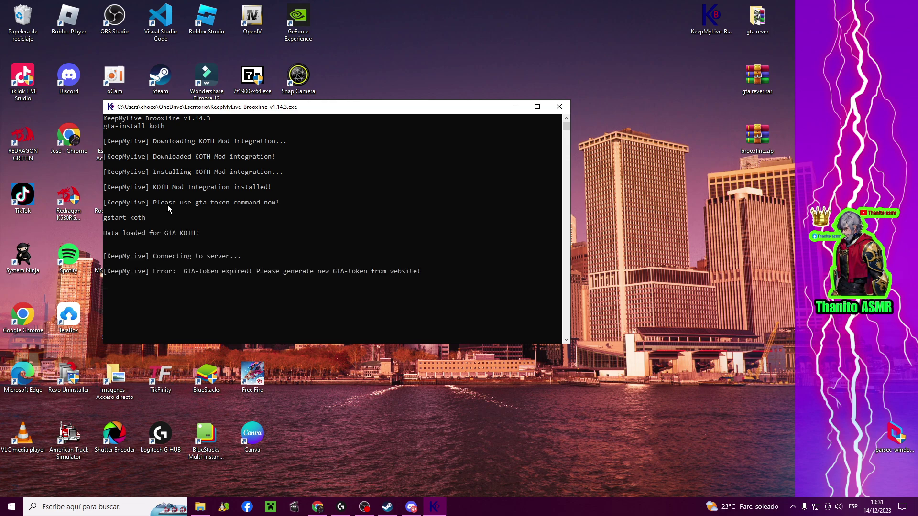
click(515, 106)
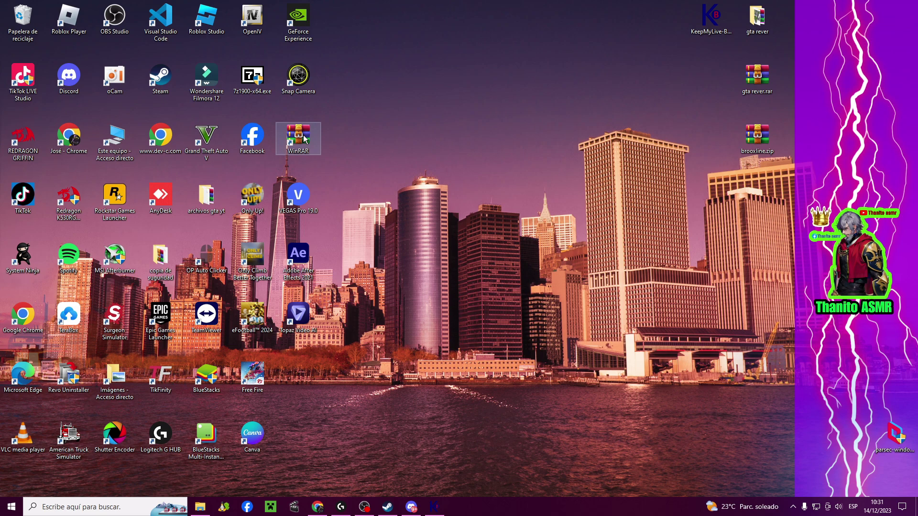
Launch Grand Theft Auto V from the desktop, and check its update progress and the download settings in Steam
double_click(222, 149)
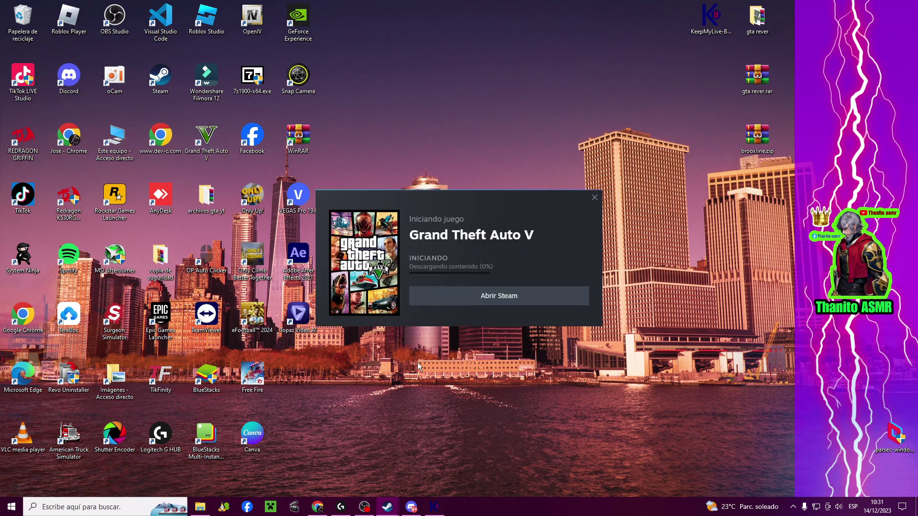
mouse_move(383, 503)
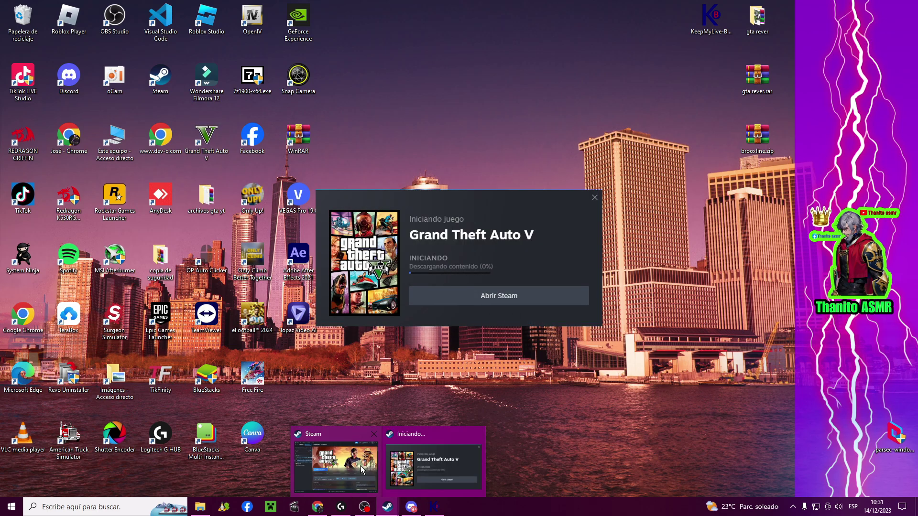
click(342, 461)
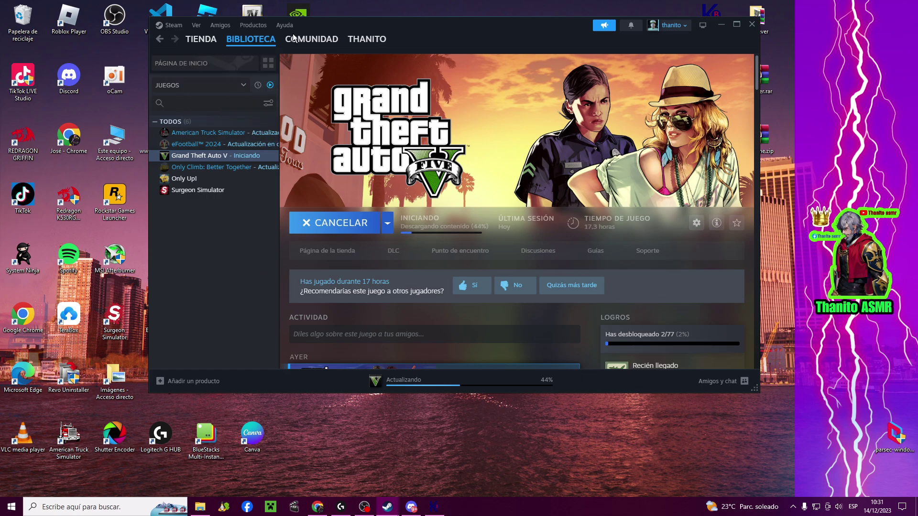
click(421, 385)
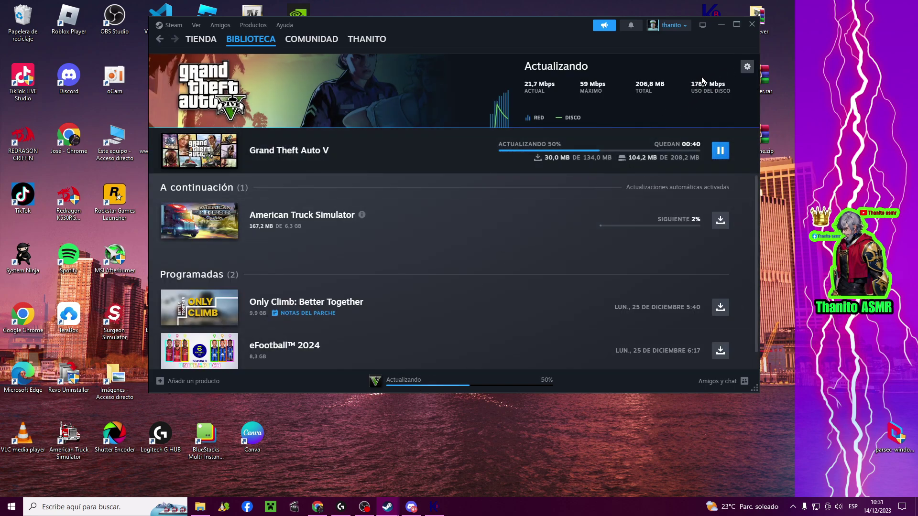
click(748, 71)
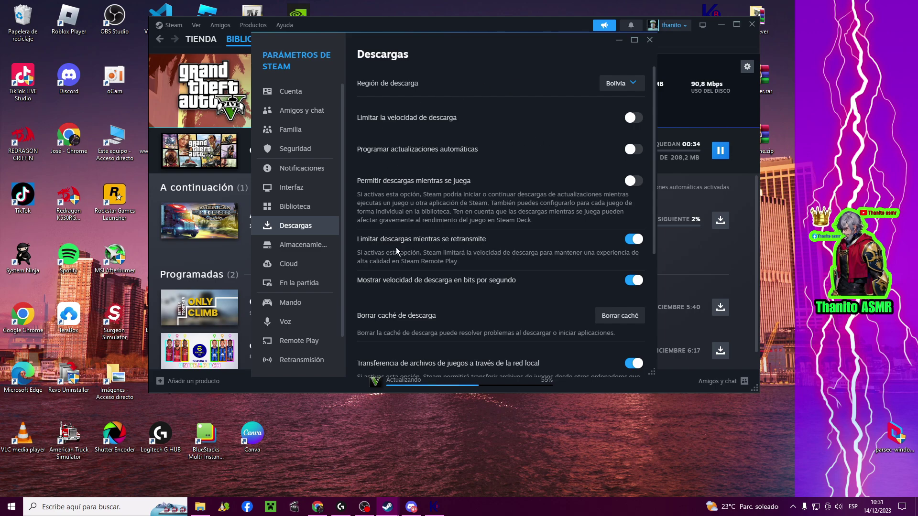
click(649, 39)
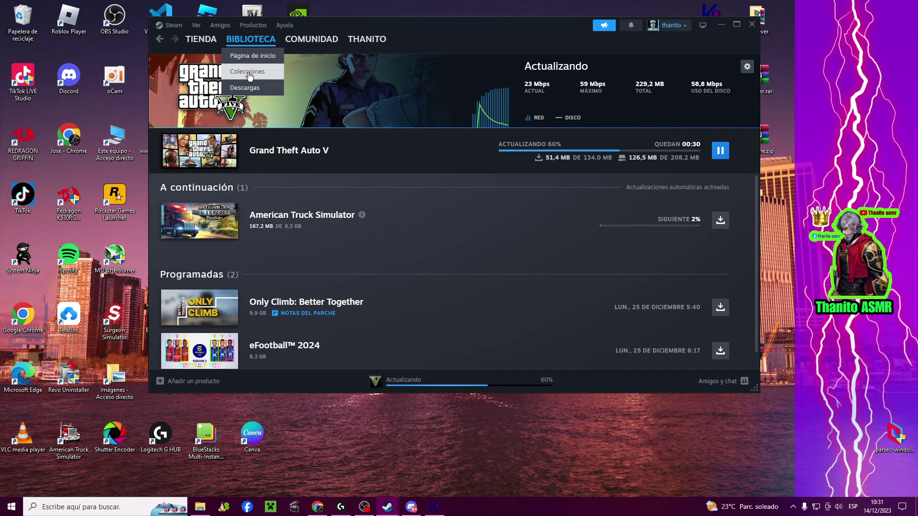
Set Grand Theft Auto V's background downloads in its Steam update properties to "No permitir nunca descargas en segundo plano"
click(247, 71)
click(205, 155)
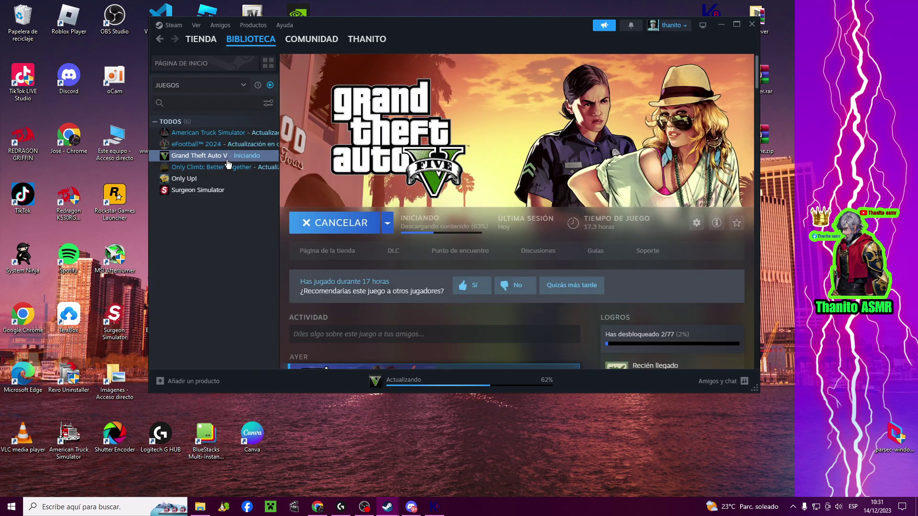
click(696, 223)
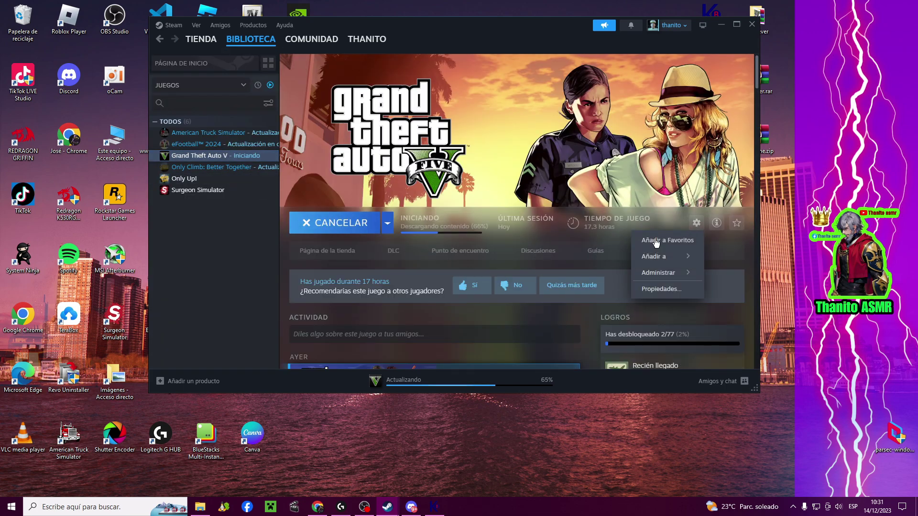
mouse_move(657, 281)
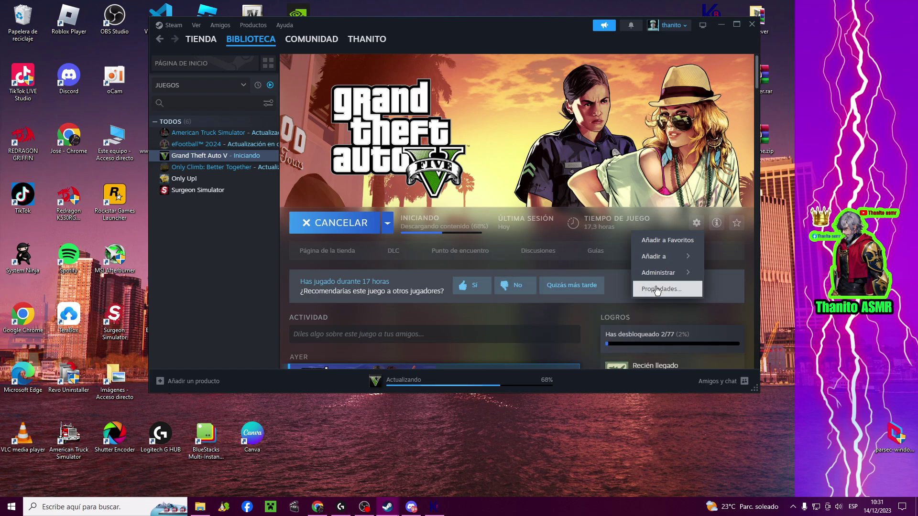
click(661, 289)
click(289, 136)
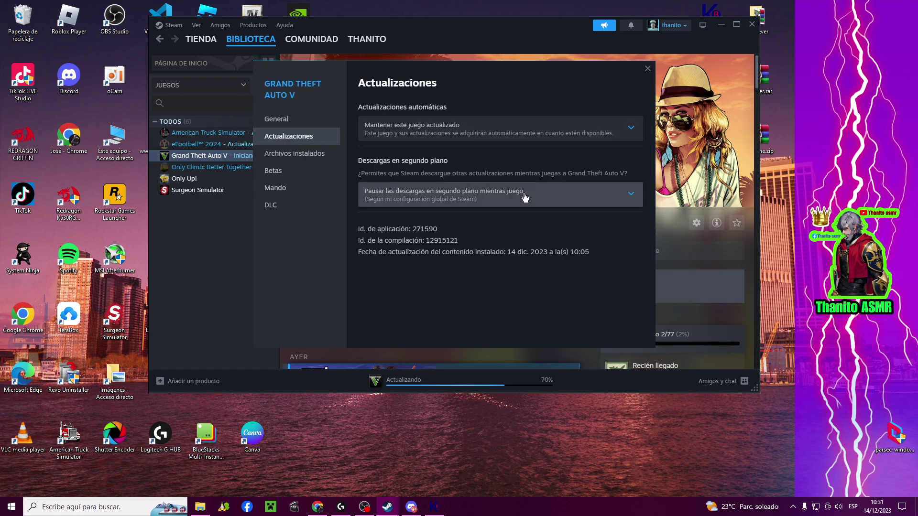
click(440, 194)
click(440, 270)
Review the automatic update options for Grand Theft Auto V, close its properties, and minimize Steam
click(376, 133)
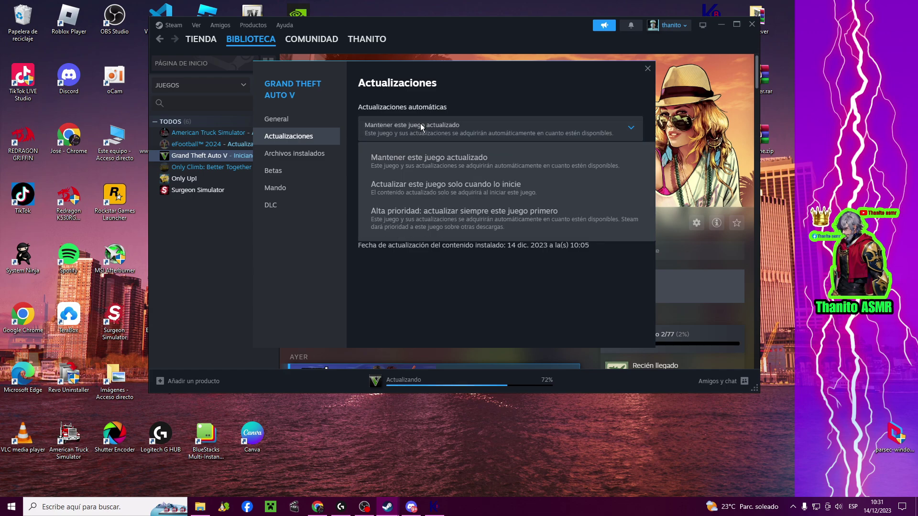
click(492, 292)
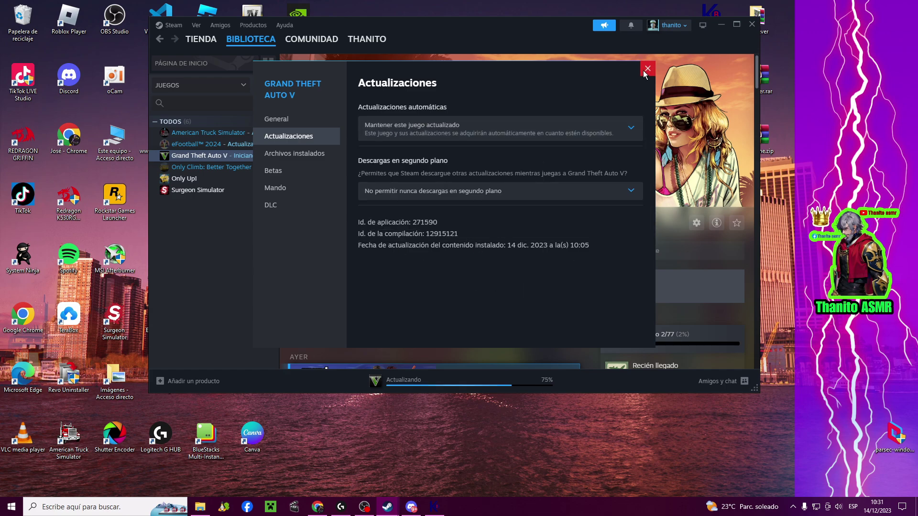
click(648, 68)
click(721, 24)
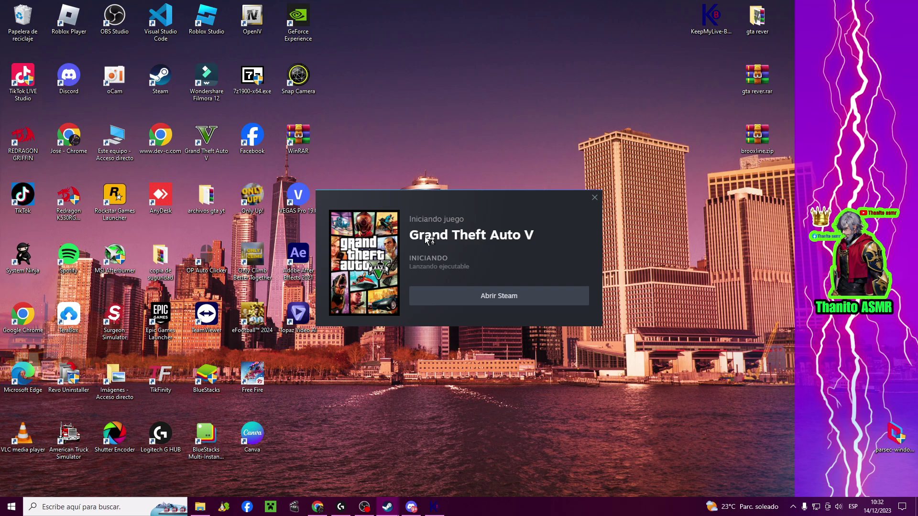
Switch to OBS Studio to check the recording, and minimize it
mouse_move(364, 506)
click(374, 475)
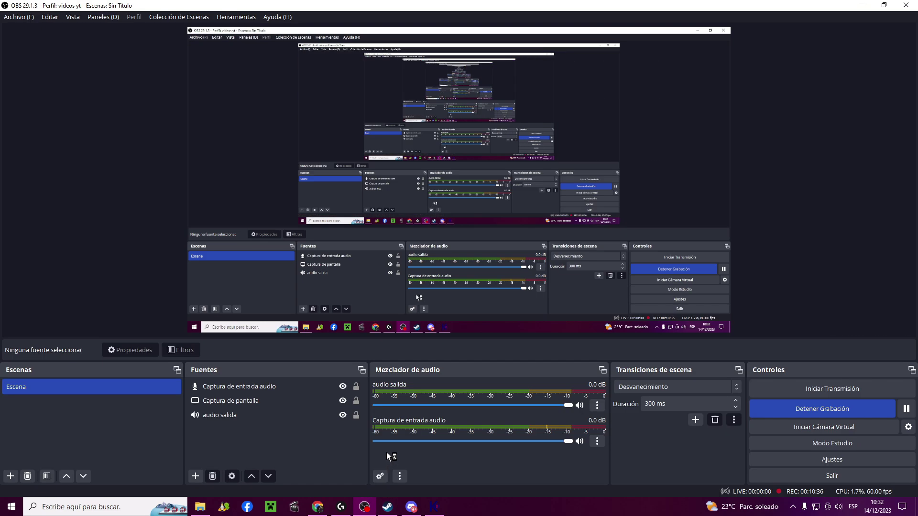
click(863, 6)
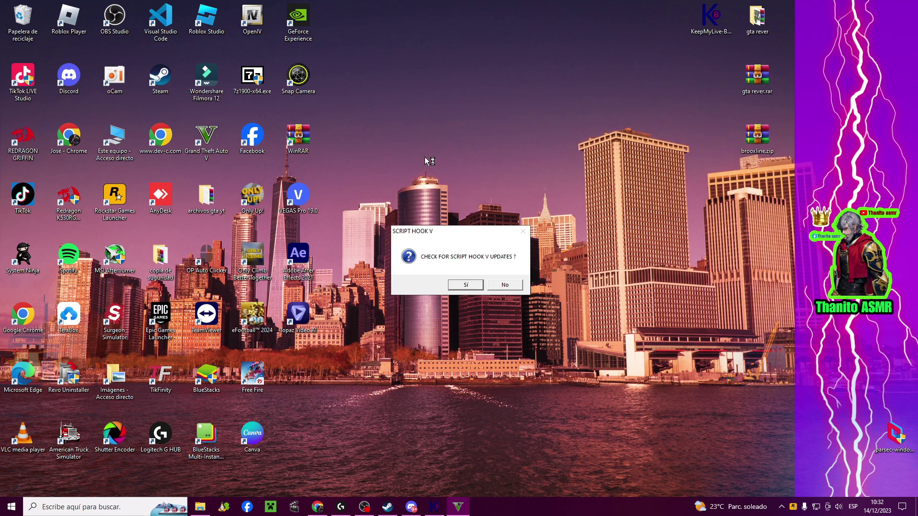
Accept the check for Script Hook V updates and refresh the desktop
click(468, 287)
right_click(528, 107)
click(564, 136)
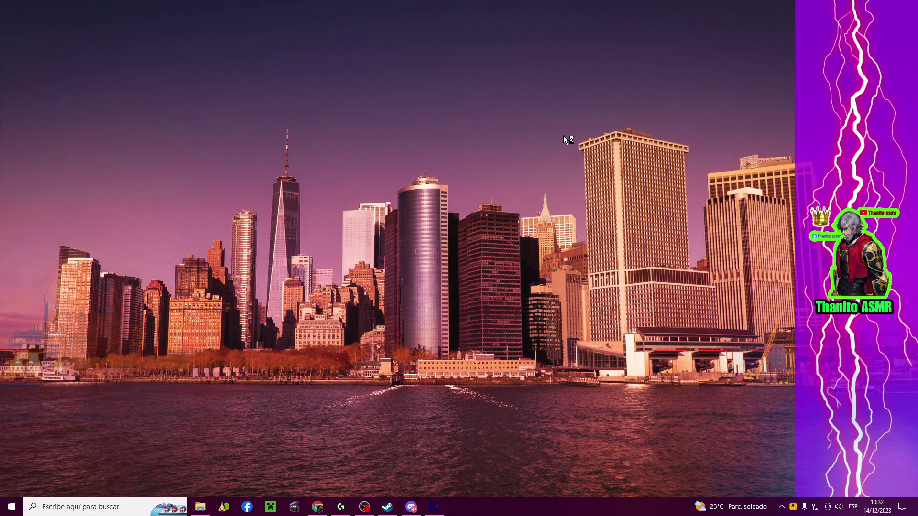
right_click(487, 96)
click(553, 125)
right_click(554, 127)
click(483, 165)
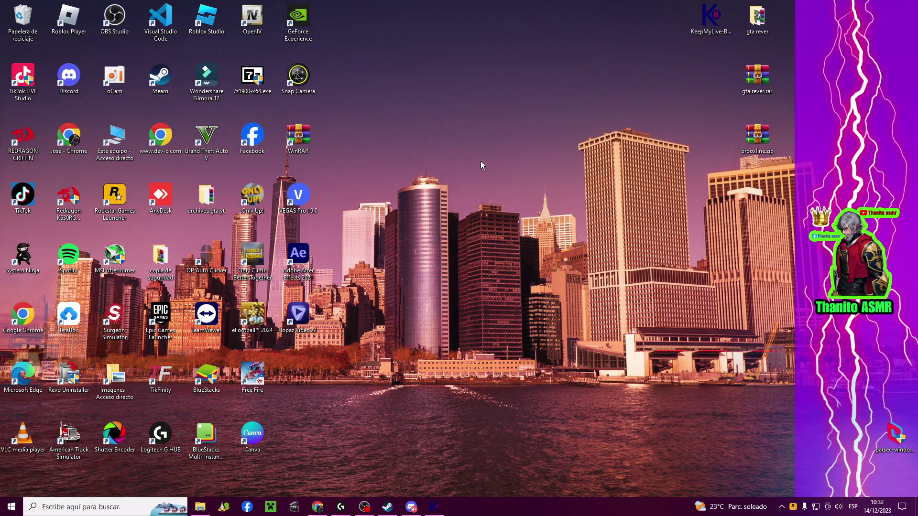
Try to relaunch Grand Theft Auto V from the desktop, dismiss the error, and stop the running game in Steam
double_click(208, 155)
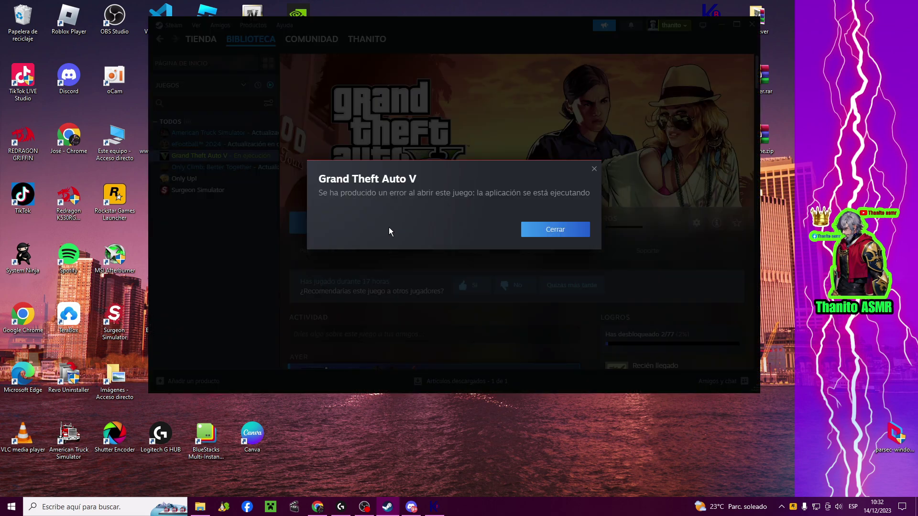
click(537, 228)
click(317, 233)
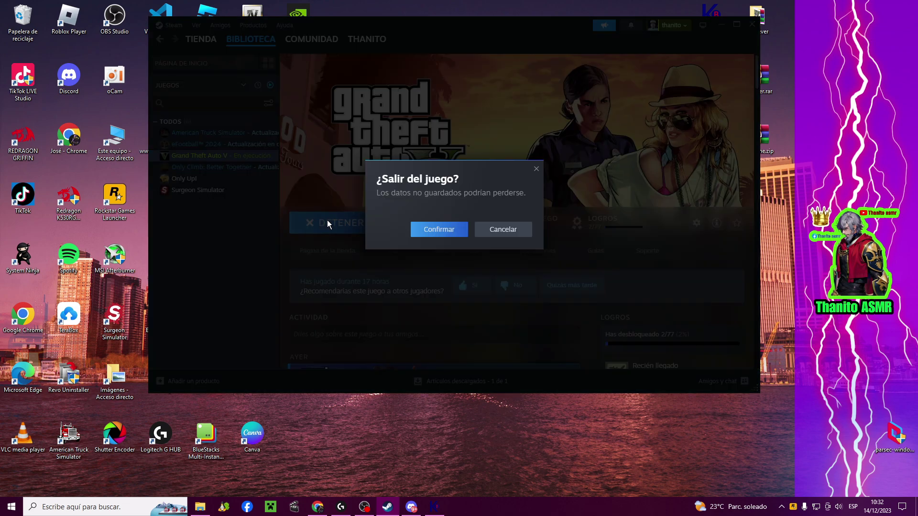
click(428, 227)
Refresh the desktop and check the hidden system tray icons
right_click(489, 296)
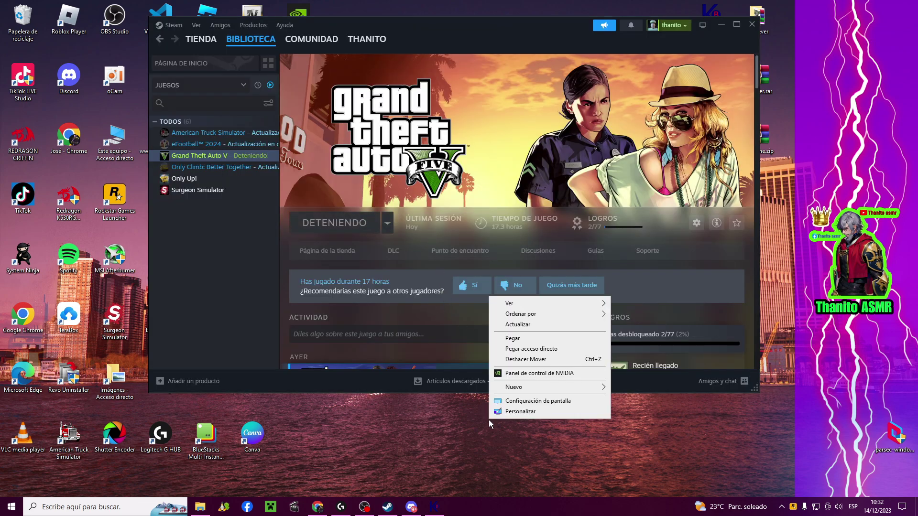
right_click(472, 425)
click(497, 330)
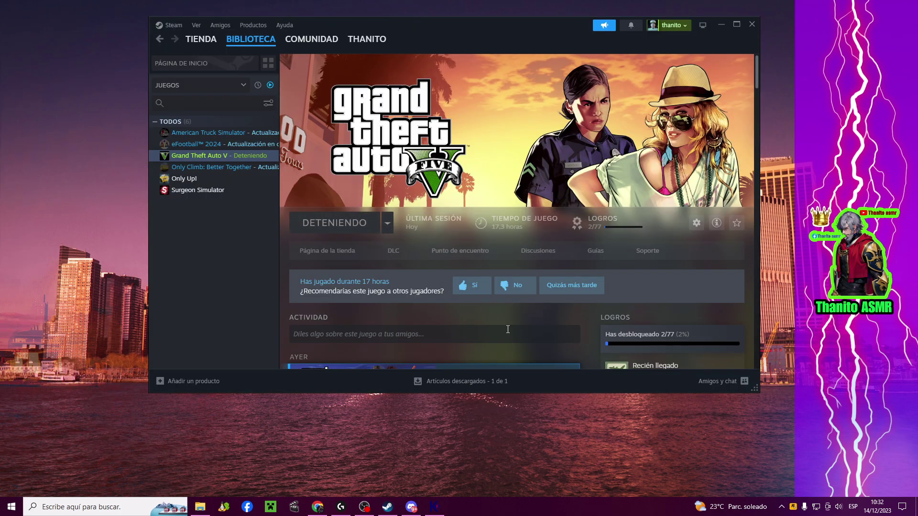
click(781, 507)
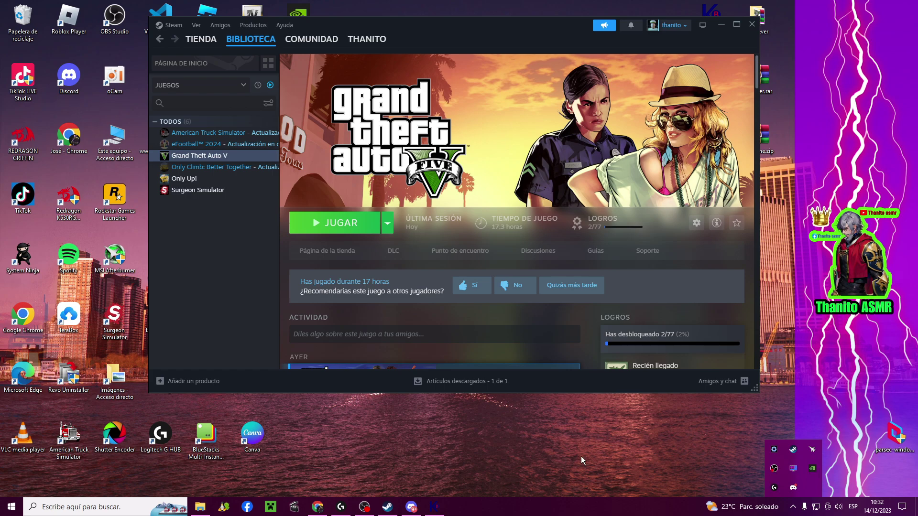
click(596, 454)
Launch Grand Theft Auto V from Steam with the option "Jugar a Grand Theft Auto V" and start "Modo individual"
click(335, 224)
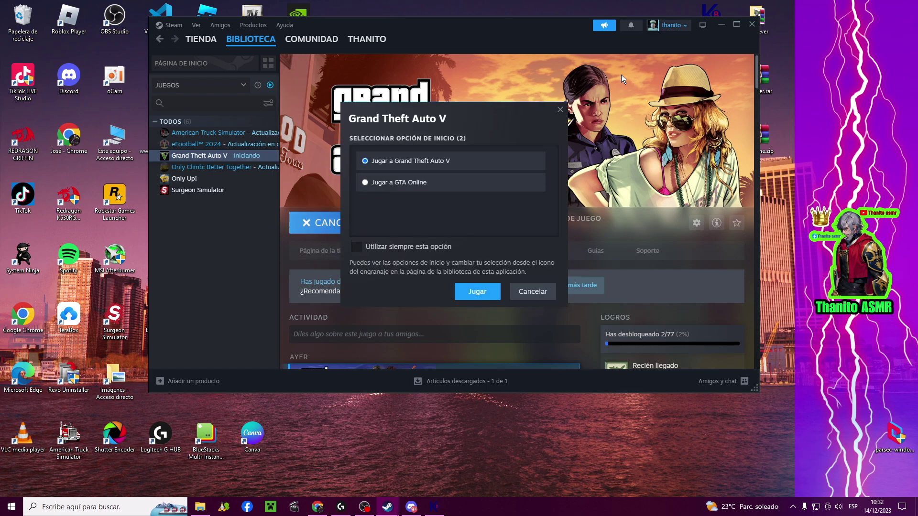
click(458, 290)
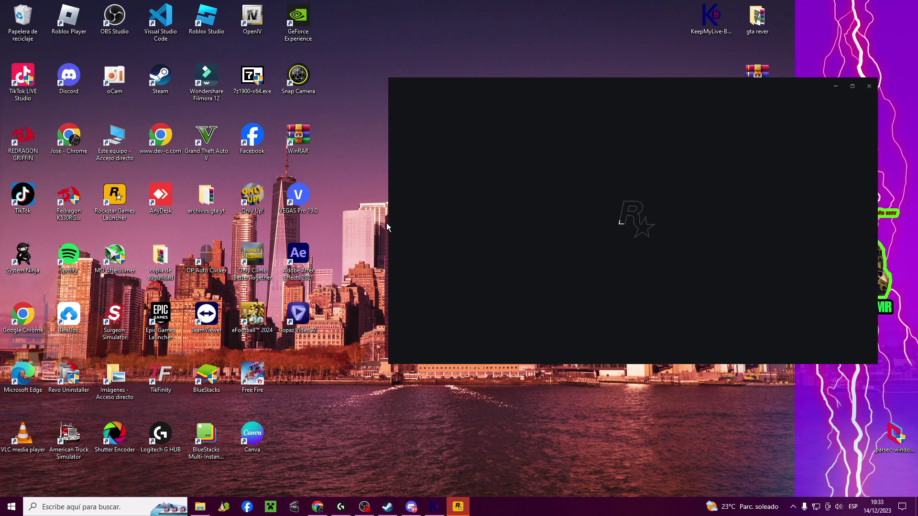
drag(739, 97, 562, 99)
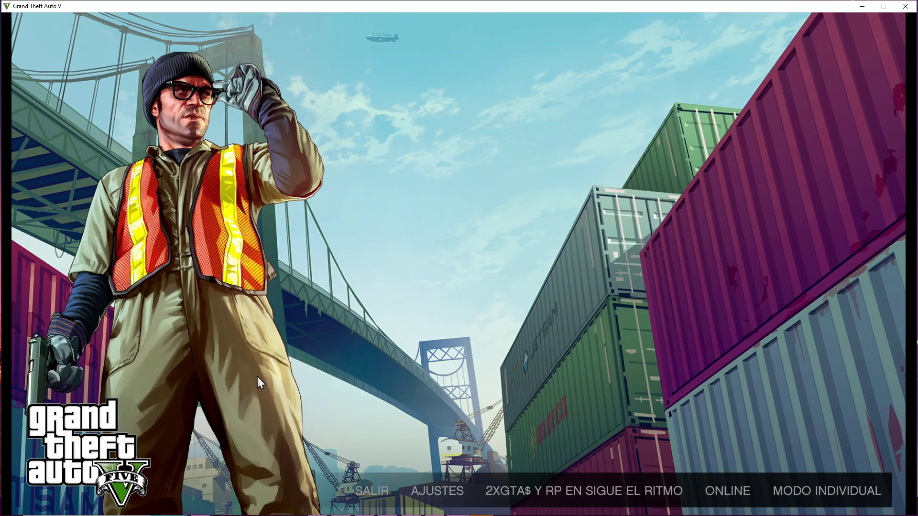
click(865, 490)
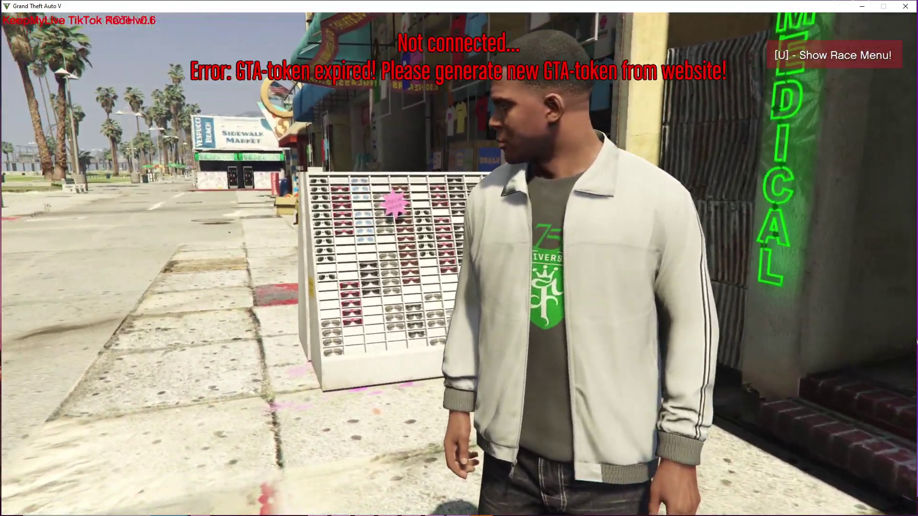
key(w)
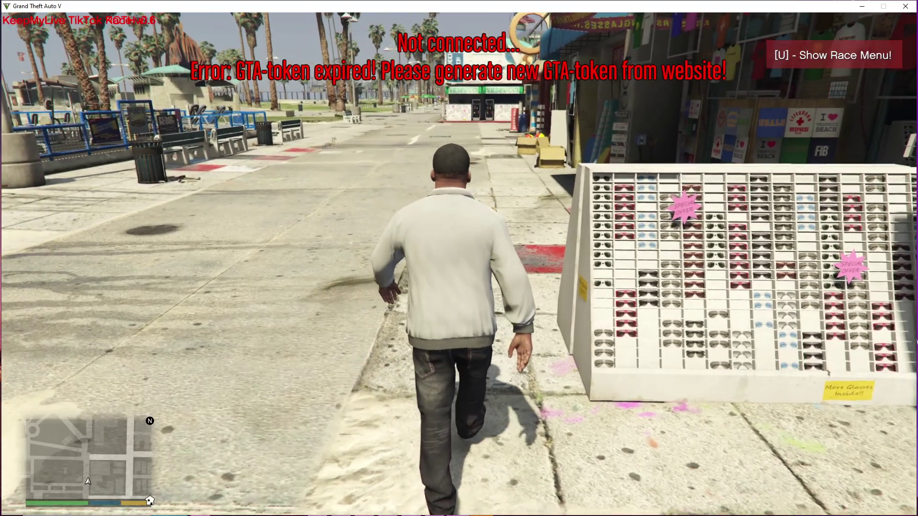
key(w)
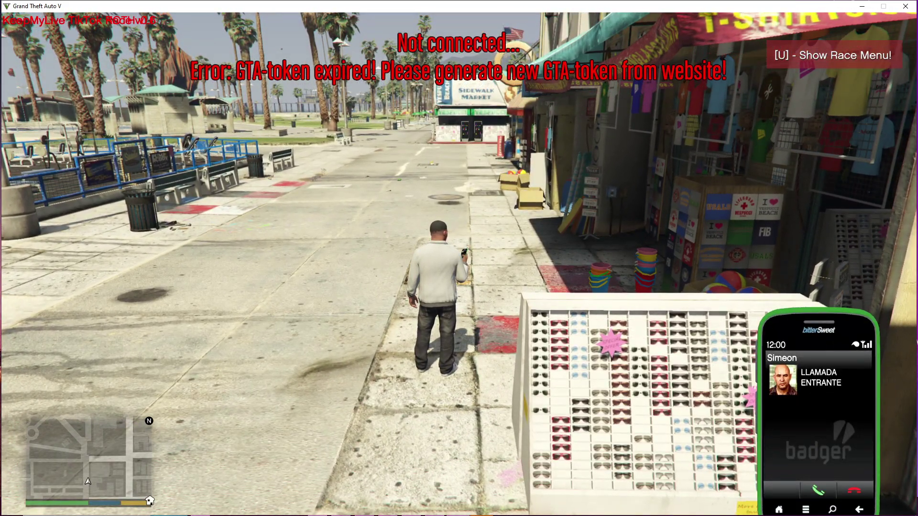
key(BackSpace)
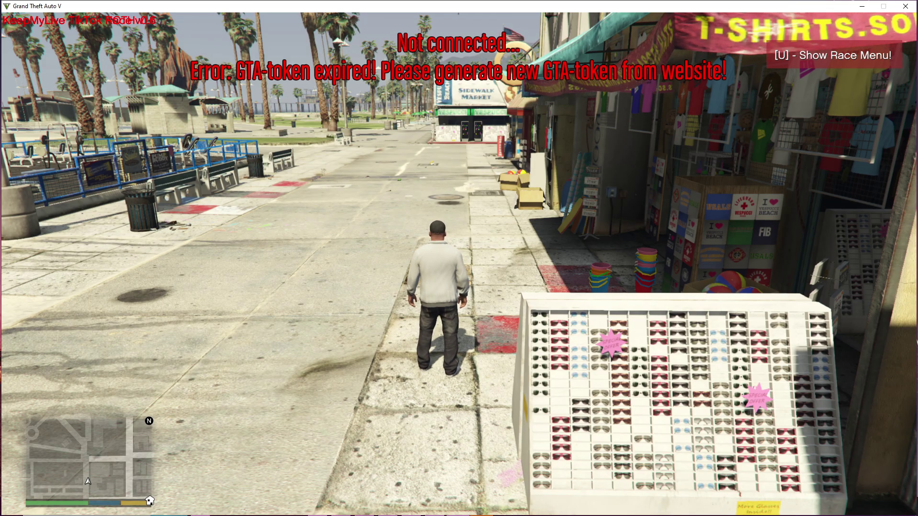
key(w)
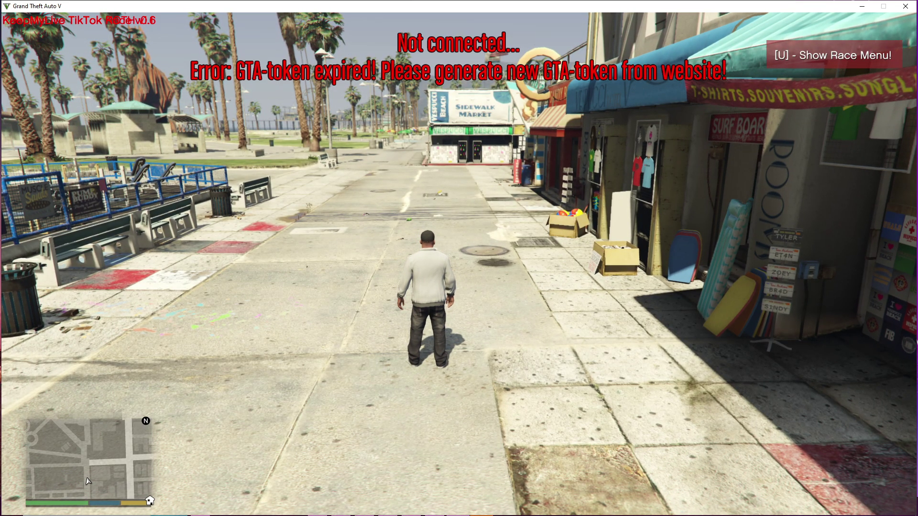
key(w)
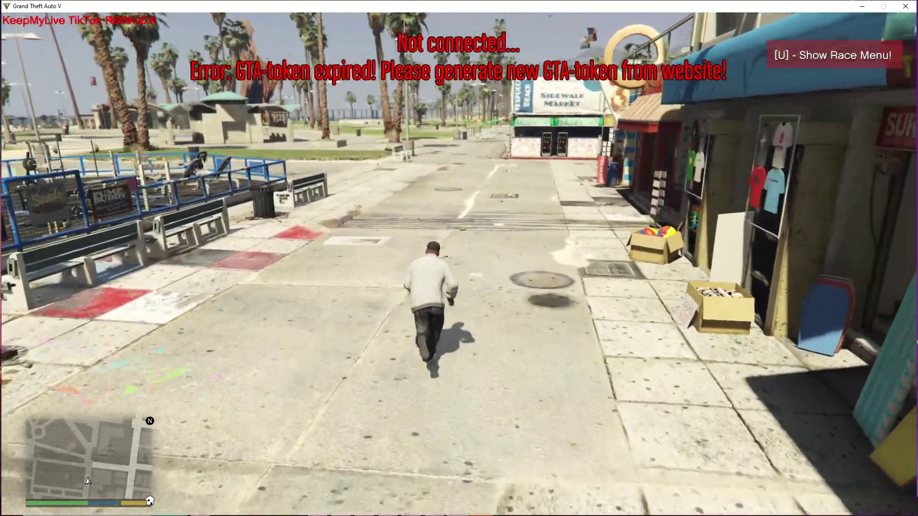
key(a)
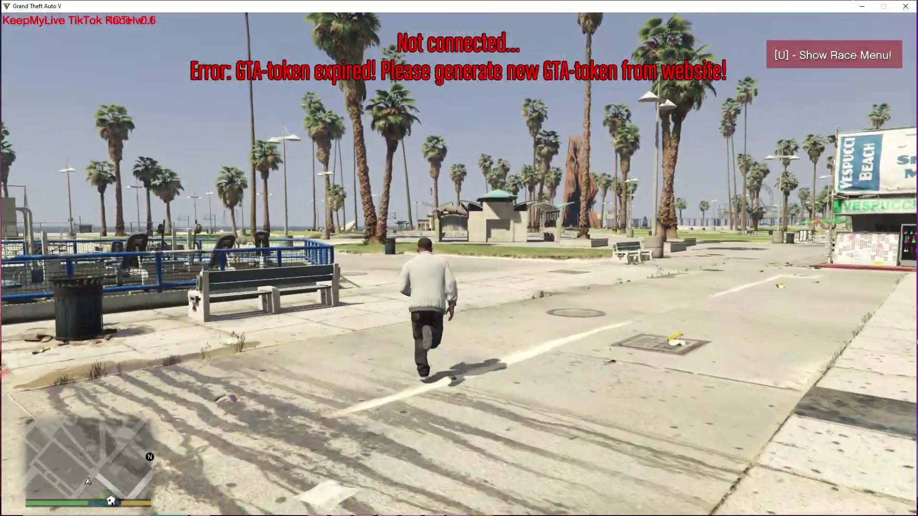
key(w)
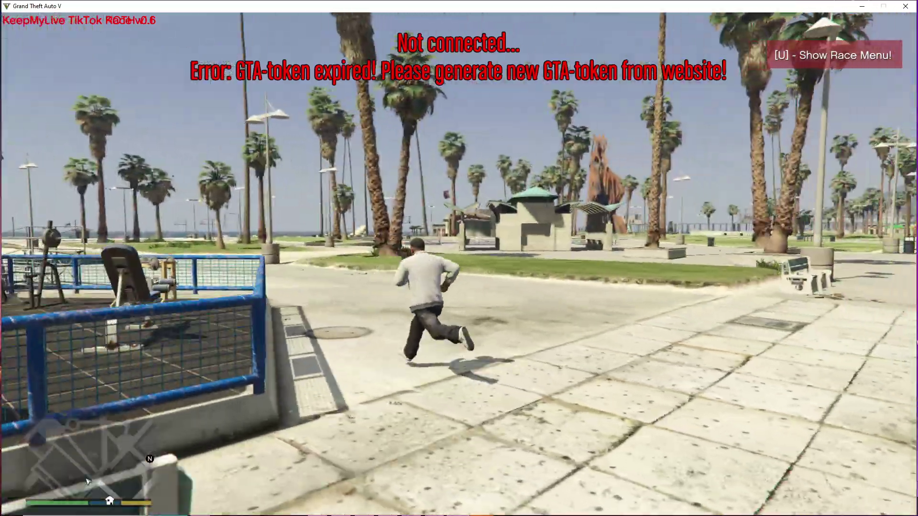
key(w)
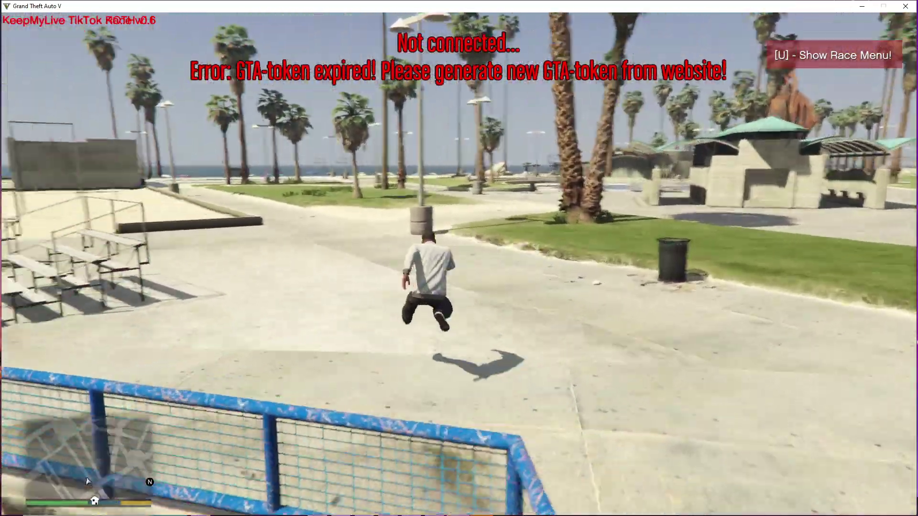